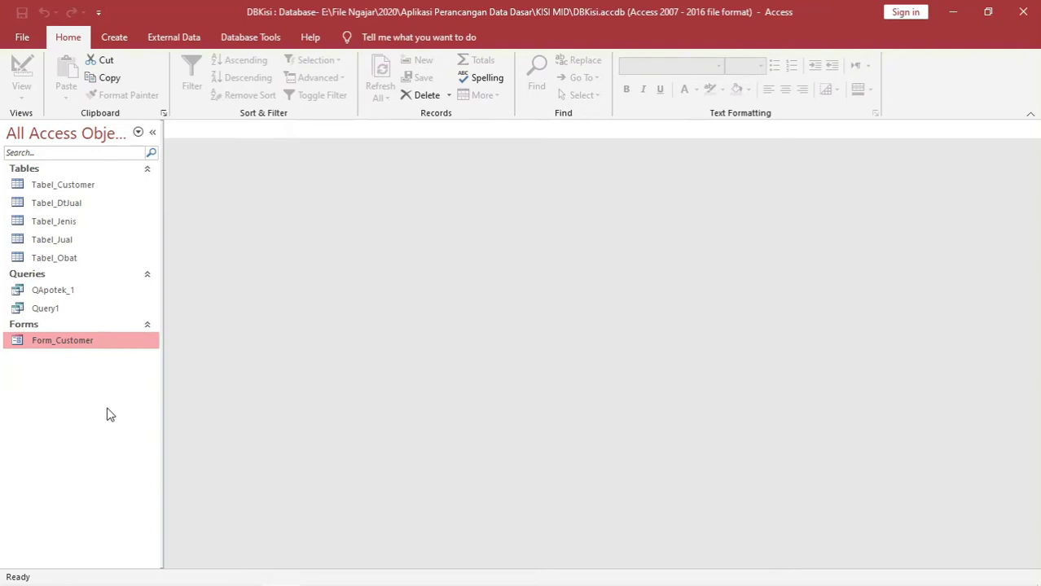
# Create a new blank form in Design View.
pyautogui.click(114, 37)
pyautogui.click(75, 36)
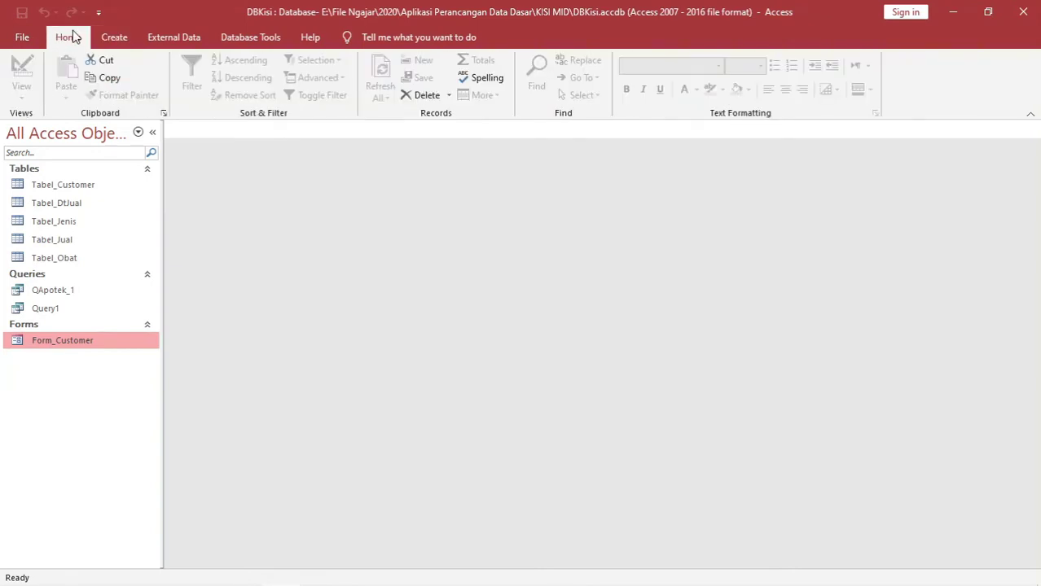
pyautogui.click(114, 36)
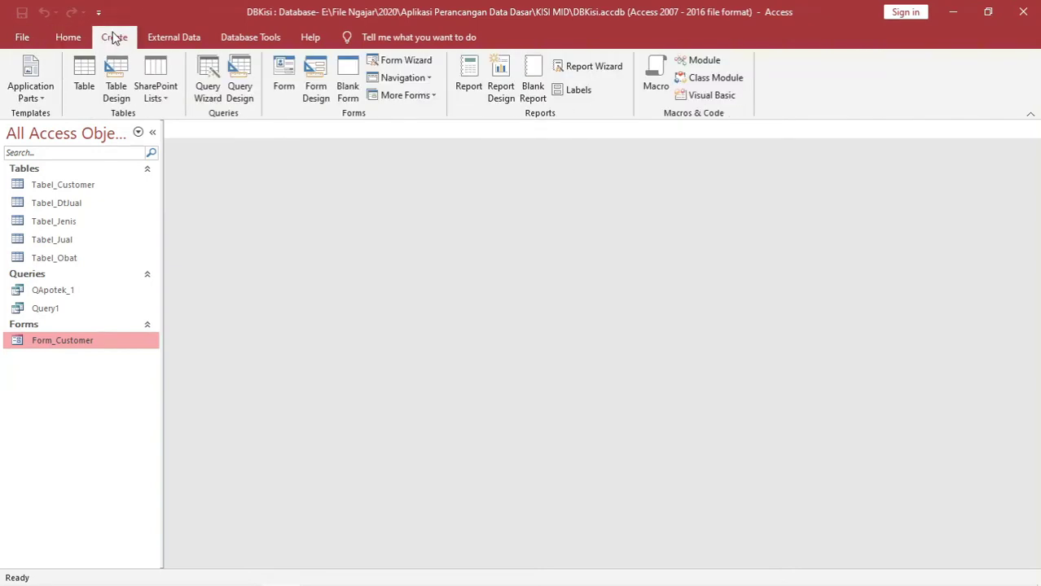
pyautogui.click(316, 90)
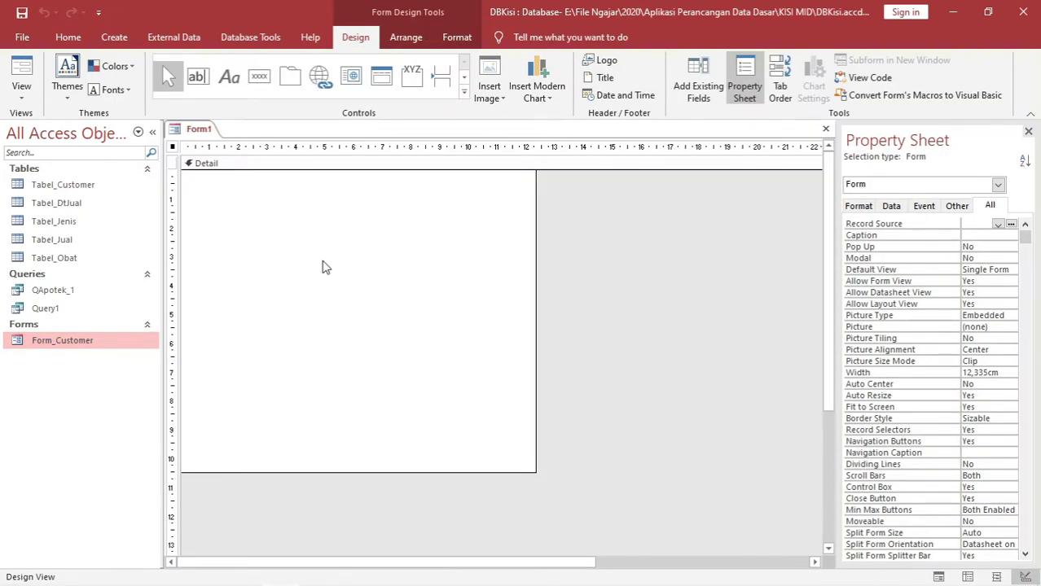
# Show the design grid on the form's Detail section and hide it again.
pyautogui.rightClick(307, 218)
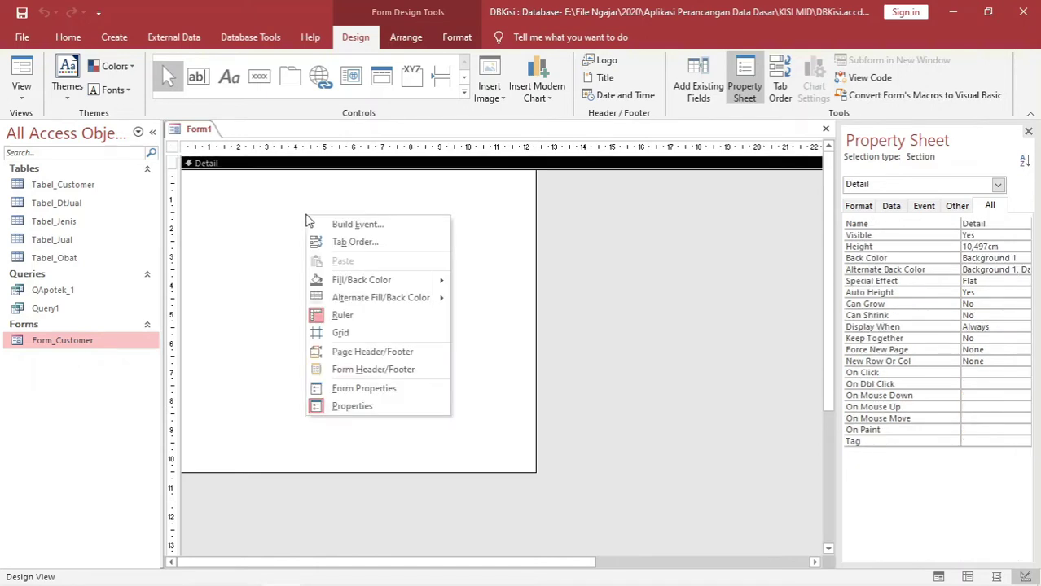
pyautogui.click(370, 334)
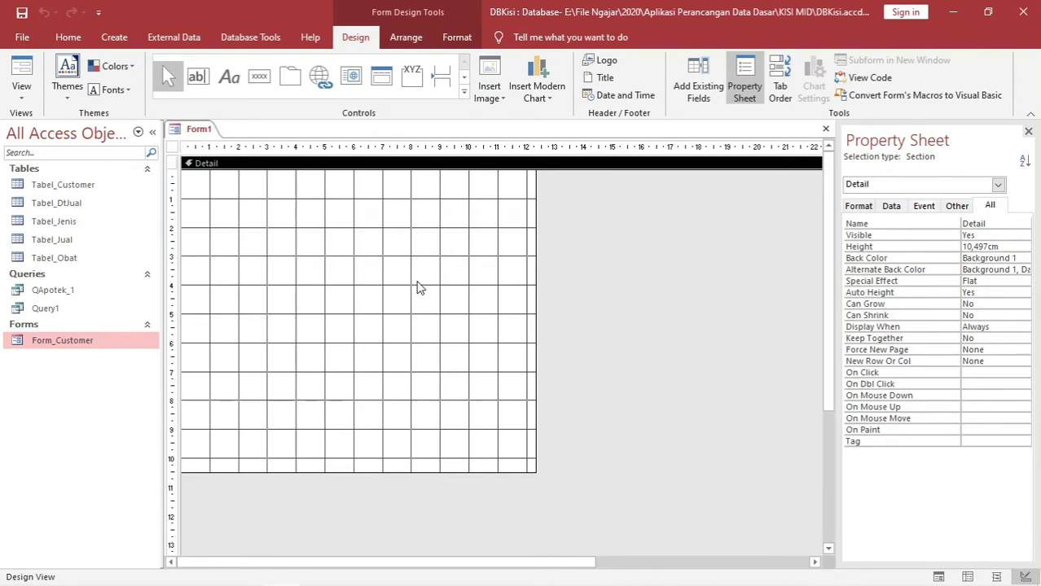
pyautogui.rightClick(381, 225)
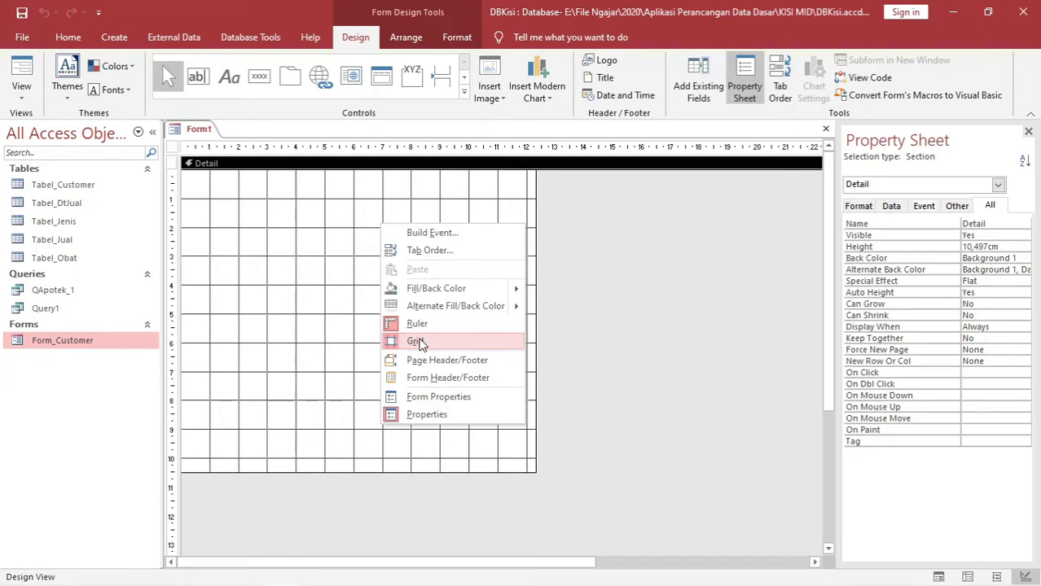
pyautogui.click(416, 343)
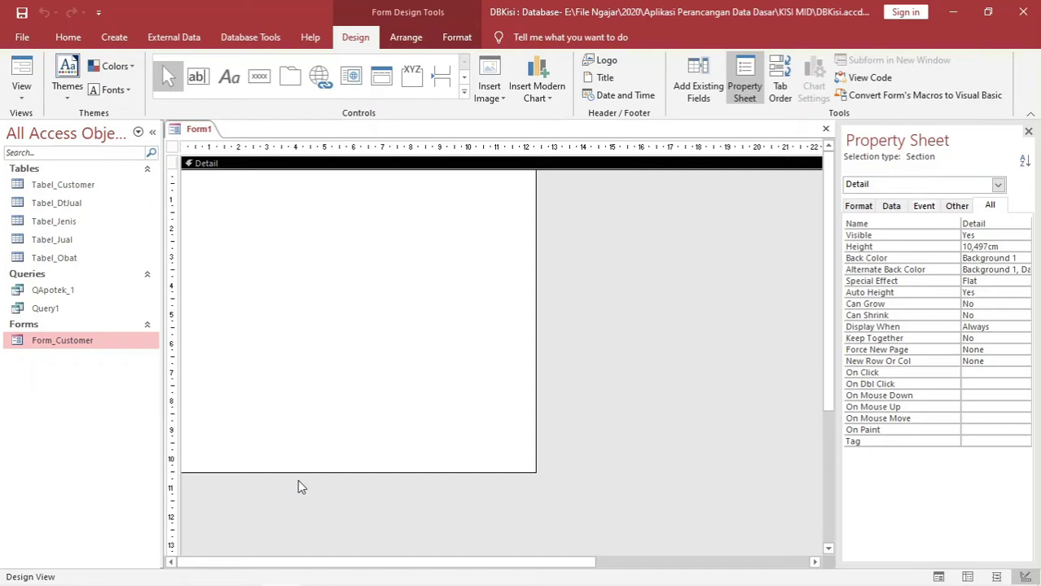
# Add the Form Header/Footer sections to the new form.
pyautogui.click(298, 215)
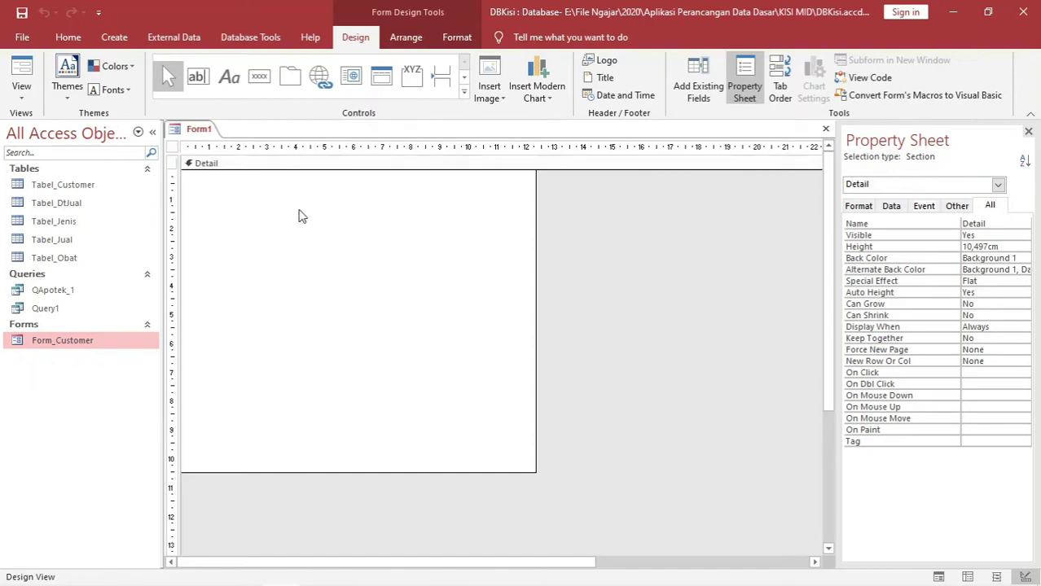
pyautogui.rightClick(299, 216)
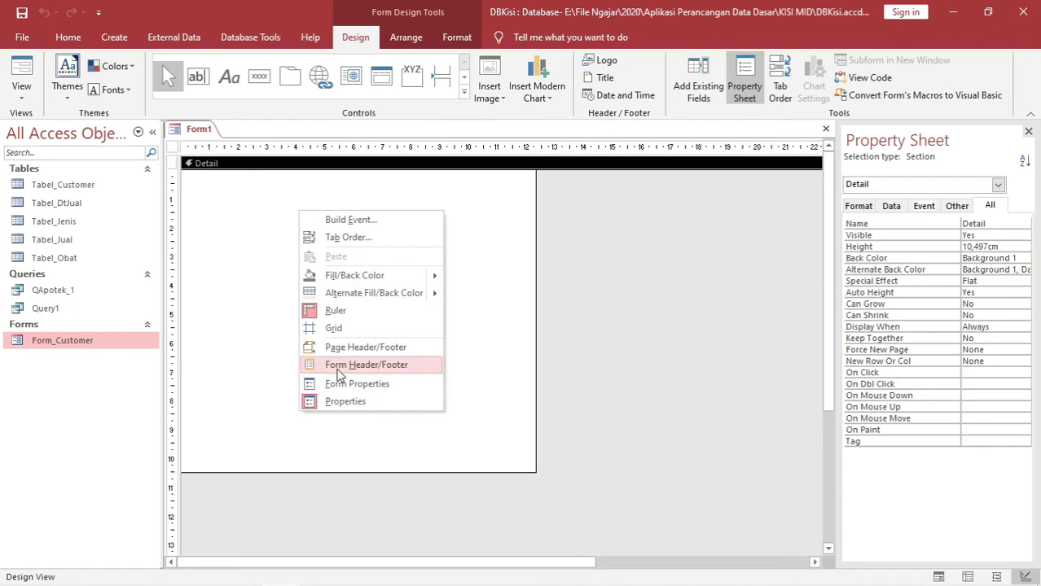
pyautogui.click(366, 365)
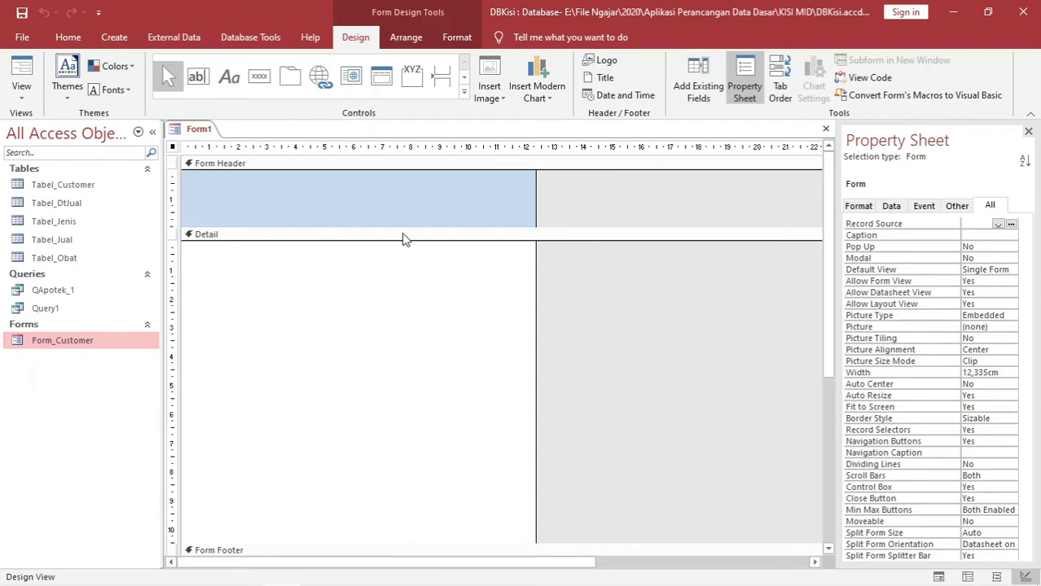
pyautogui.click(412, 212)
pyautogui.click(419, 277)
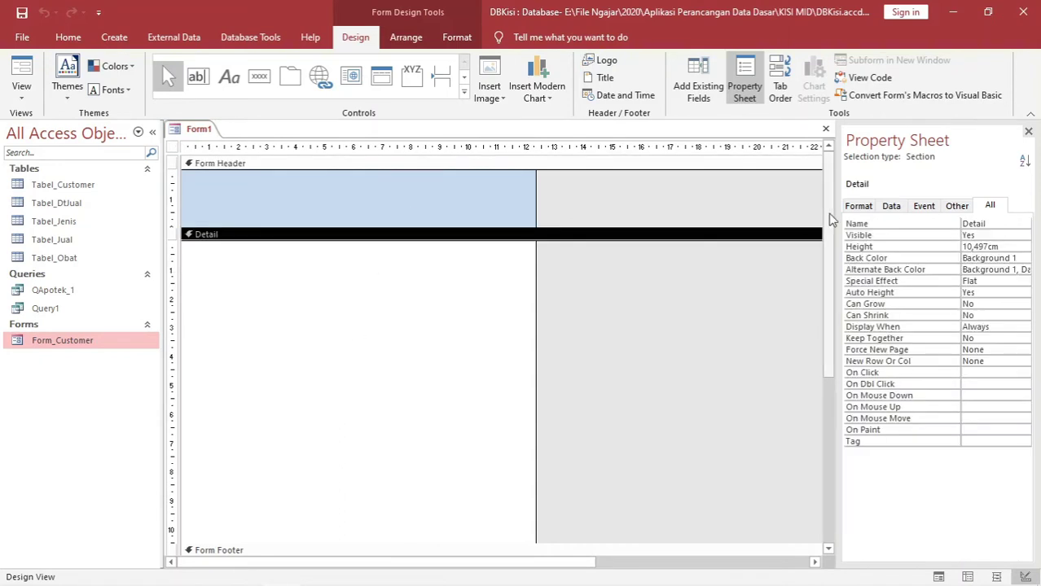
pyautogui.moveTo(833, 248); pyautogui.dragTo(846, 362)
pyautogui.scroll(5, 620, 219)
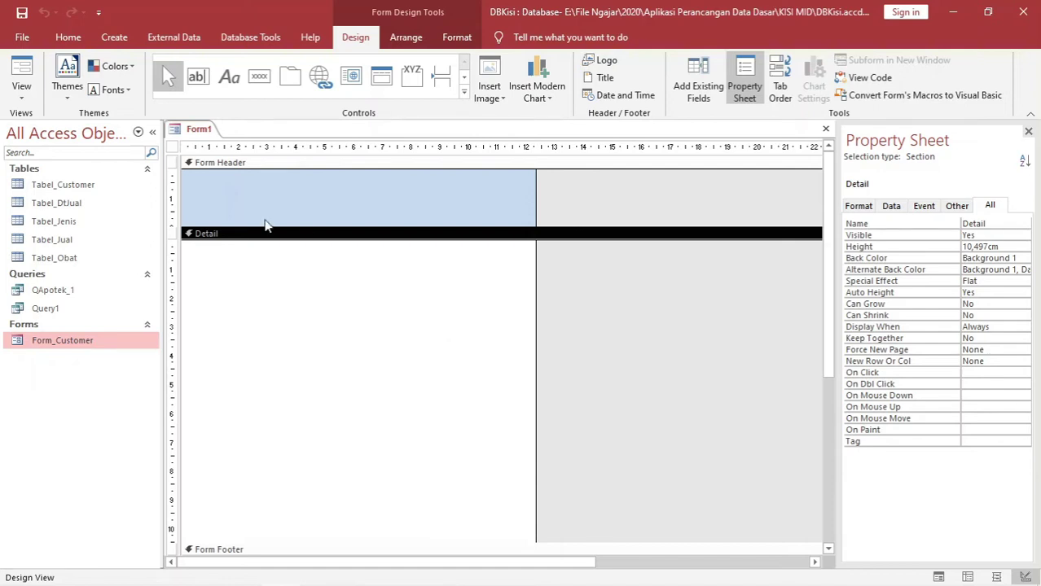
# Compare the properties of the whole form, the Detail section and the Form Header section.
pyautogui.rightClick(307, 308)
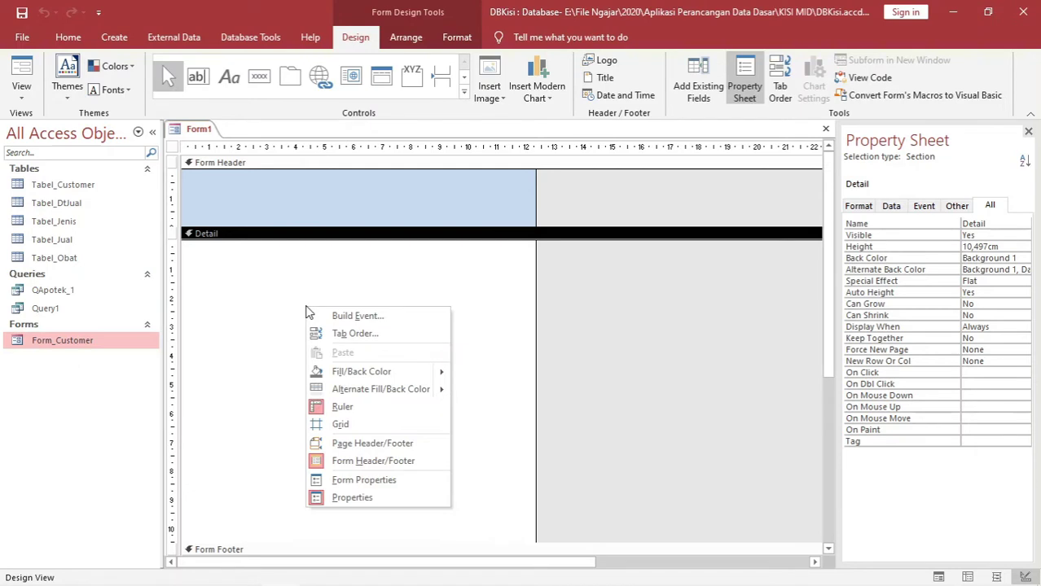
pyautogui.click(364, 481)
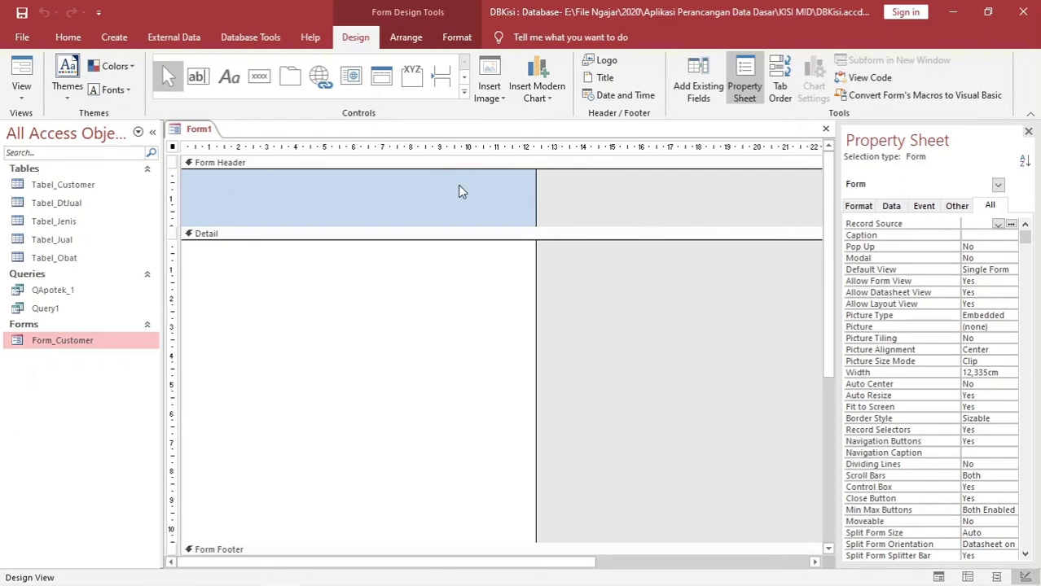
pyautogui.click(453, 303)
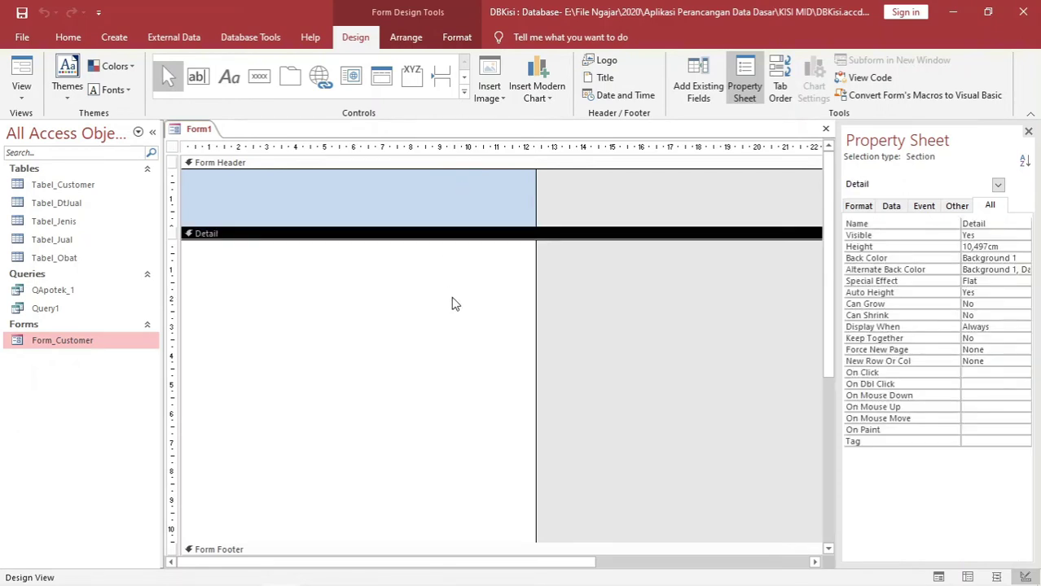
pyautogui.click(462, 201)
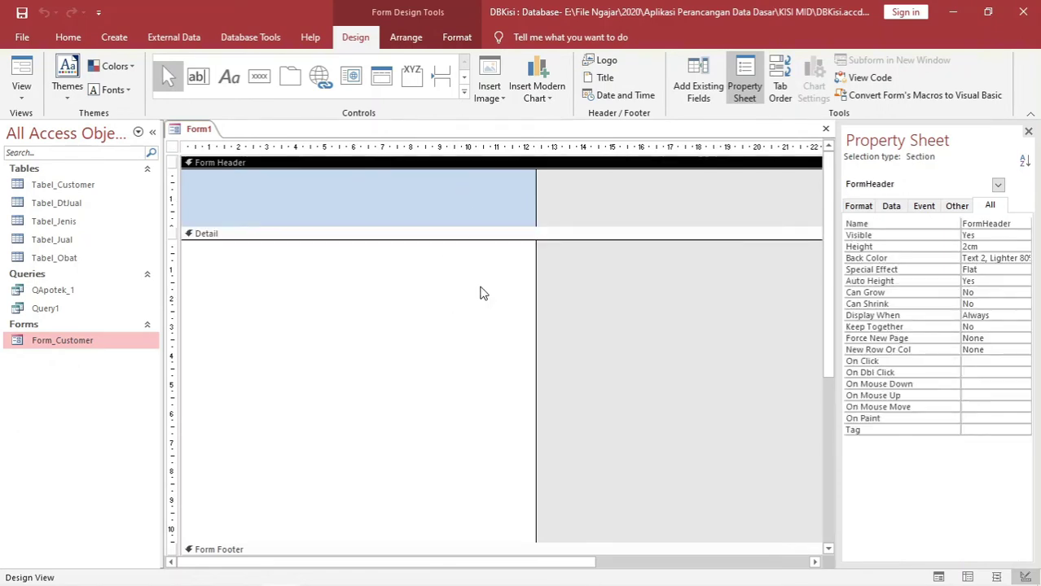
pyautogui.click(480, 292)
pyautogui.click(490, 189)
pyautogui.click(476, 334)
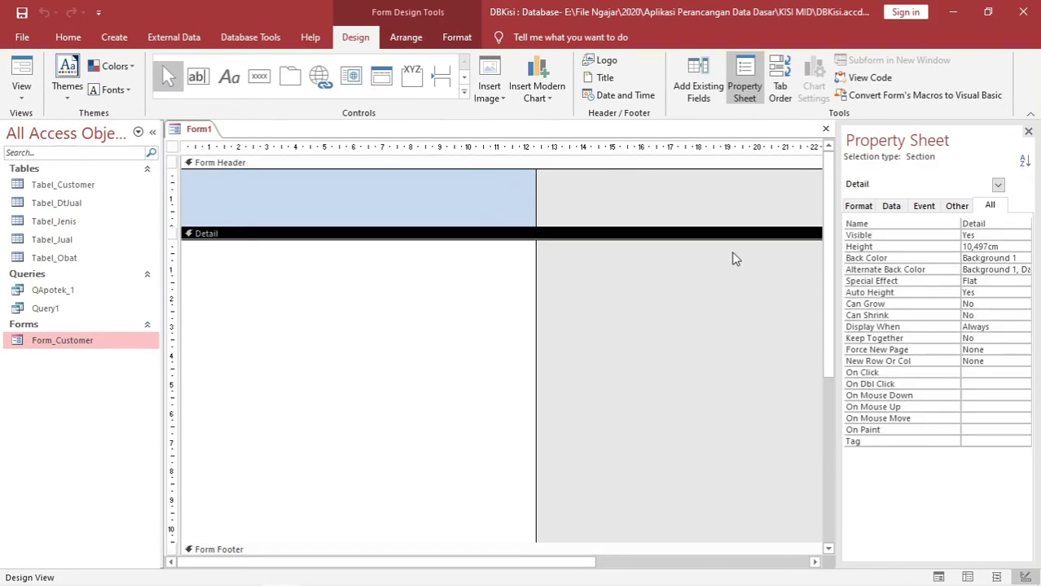
# Set the form's Record Source to Tabel_Obat and show the list of its existing fields.
pyautogui.rightClick(444, 307)
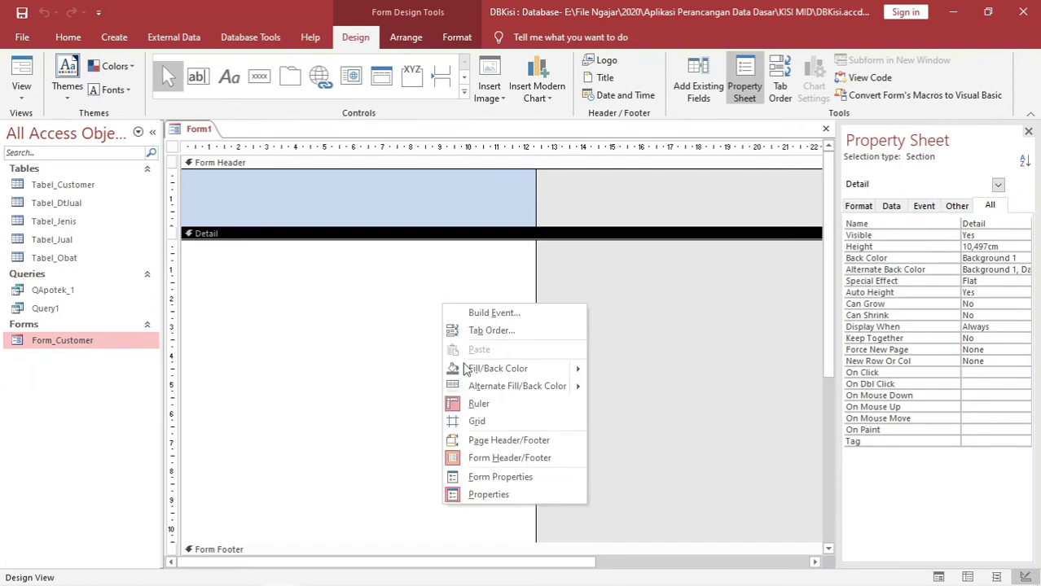
pyautogui.click(492, 477)
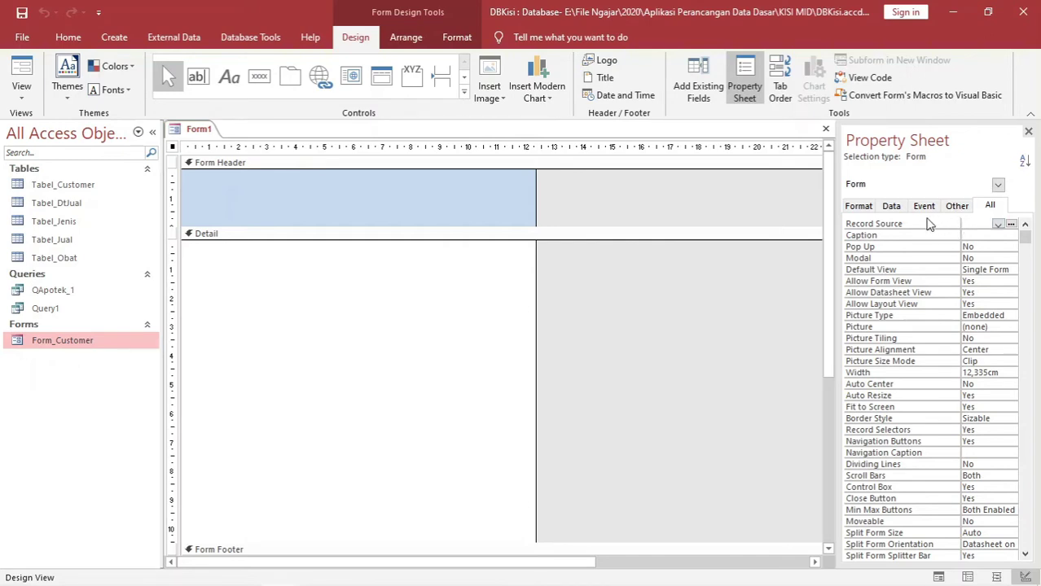
pyautogui.click(996, 225)
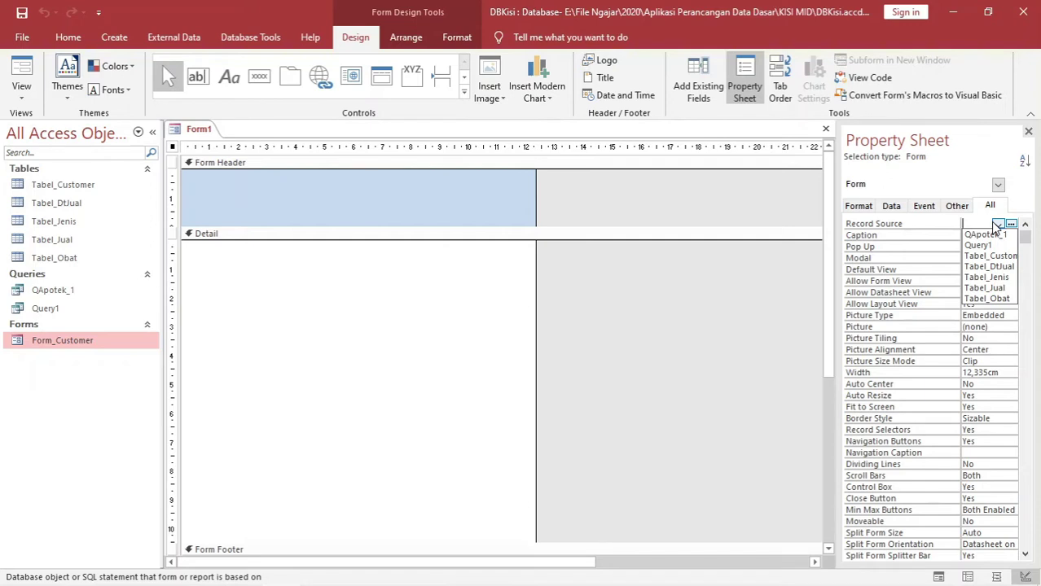
pyautogui.click(987, 299)
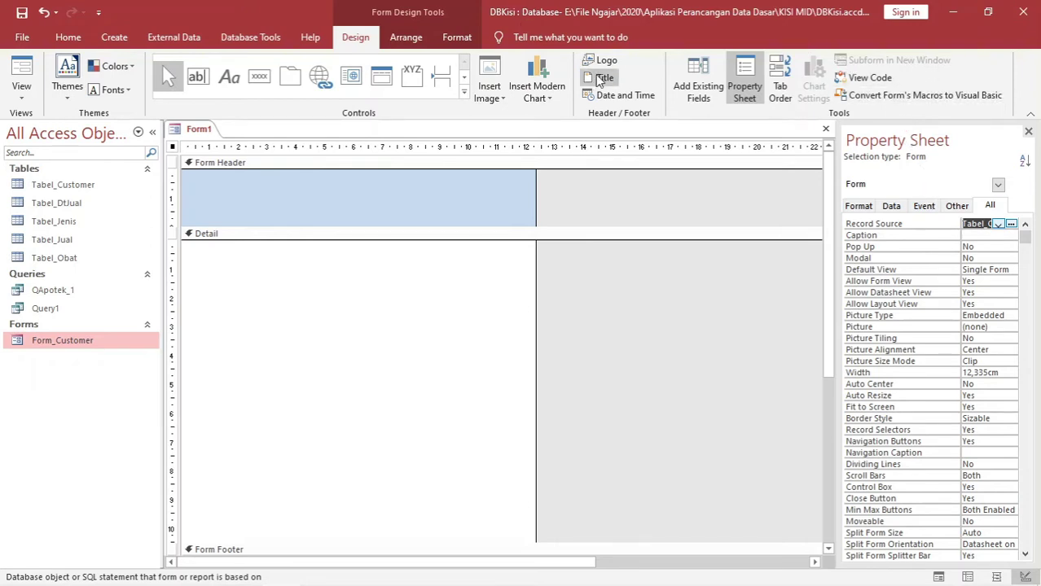
pyautogui.click(702, 83)
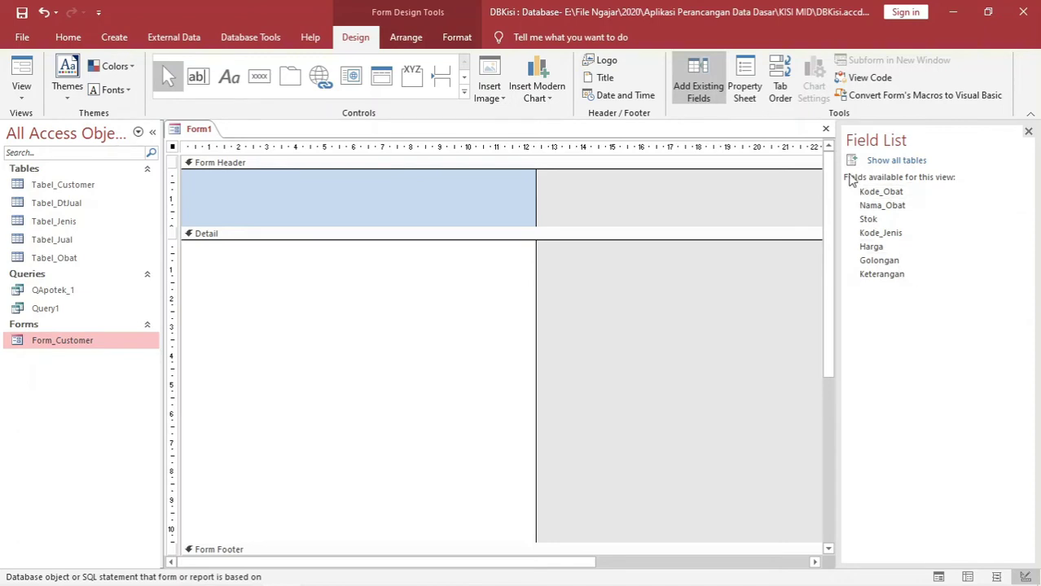
pyautogui.moveTo(880, 191); pyautogui.dragTo(287, 342)
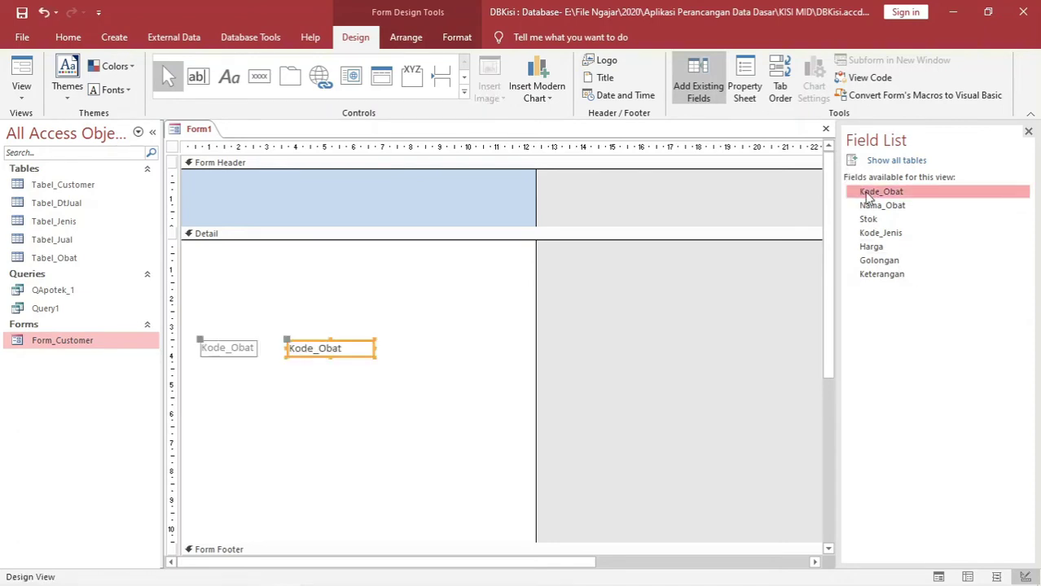
pyautogui.moveTo(197, 321); pyautogui.dragTo(365, 402)
pyautogui.press('Delete')
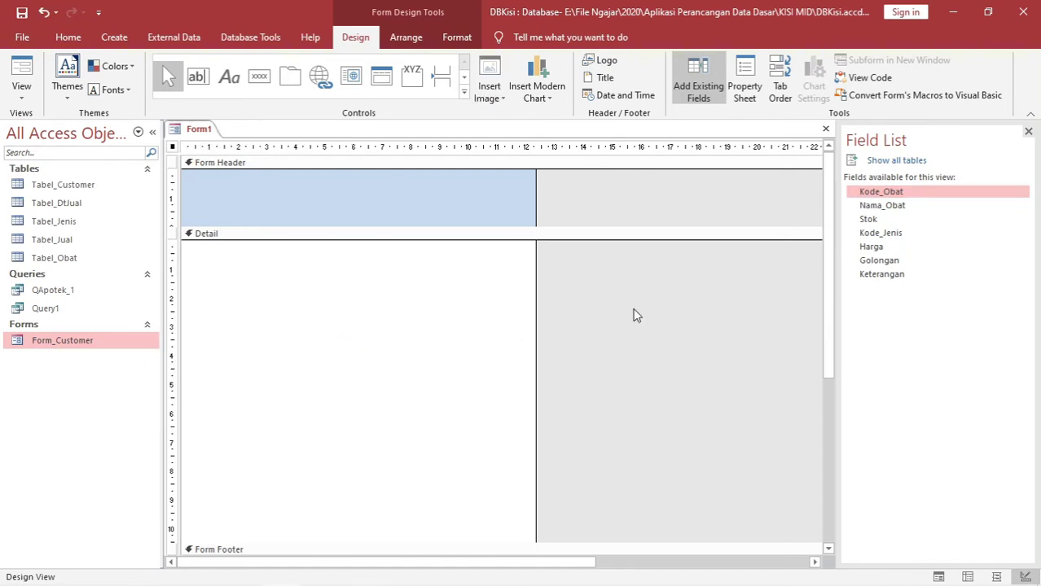
# Place Kode_Obat, Nama_Obat, Stok, Kode_Jenis, Harga, Golongan and Keterangan together in the Detail section, with their text boxes starting at about 6 cm horizontally.
pyautogui.keyDown('ctrl'); pyautogui.click(885, 208); pyautogui.keyUp('ctrl')
pyautogui.keyDown('ctrl'); pyautogui.click(883, 220); pyautogui.keyUp('ctrl')
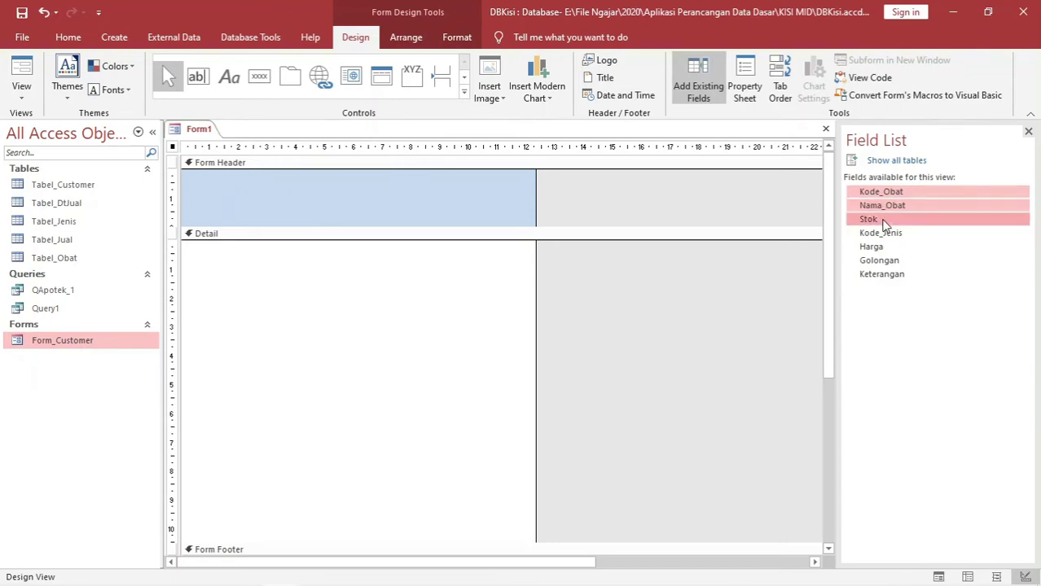
pyautogui.keyDown('ctrl'); pyautogui.click(884, 233); pyautogui.keyUp('ctrl')
pyautogui.keyDown('ctrl'); pyautogui.click(887, 248); pyautogui.keyUp('ctrl')
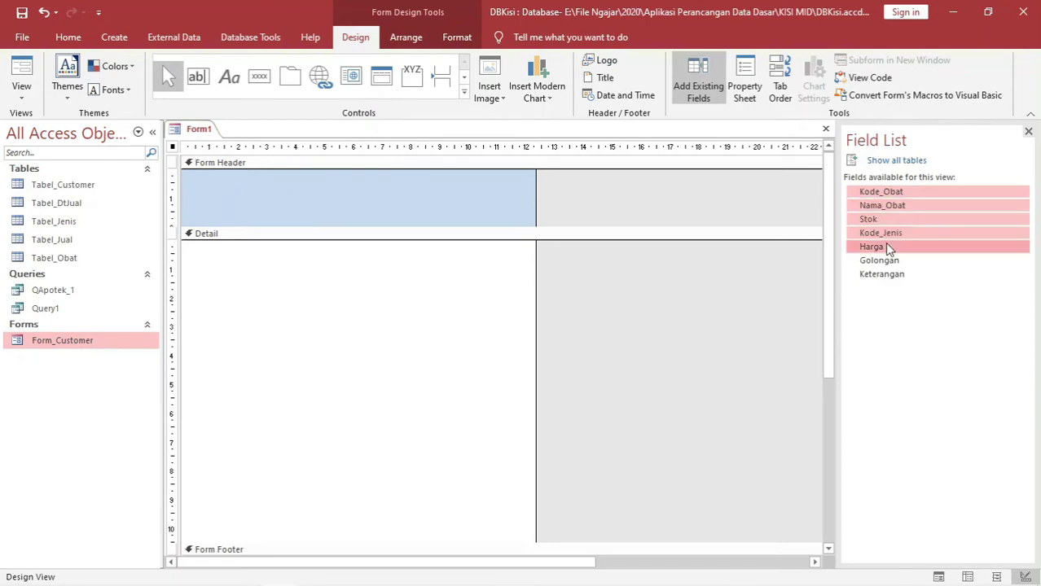
pyautogui.keyDown('ctrl'); pyautogui.click(884, 259); pyautogui.keyUp('ctrl')
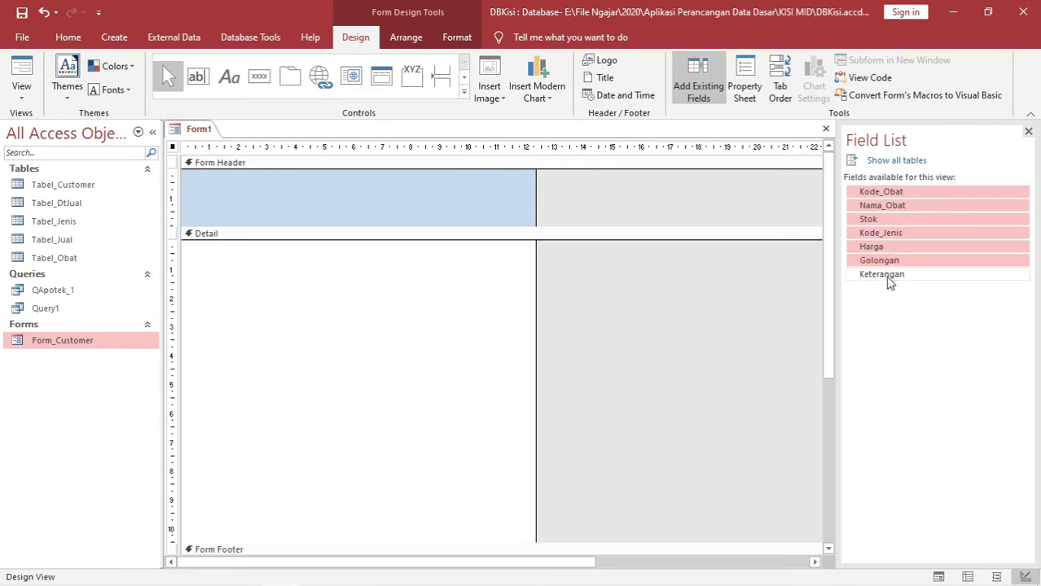
pyautogui.keyDown('ctrl'); pyautogui.click(888, 277); pyautogui.keyUp('ctrl')
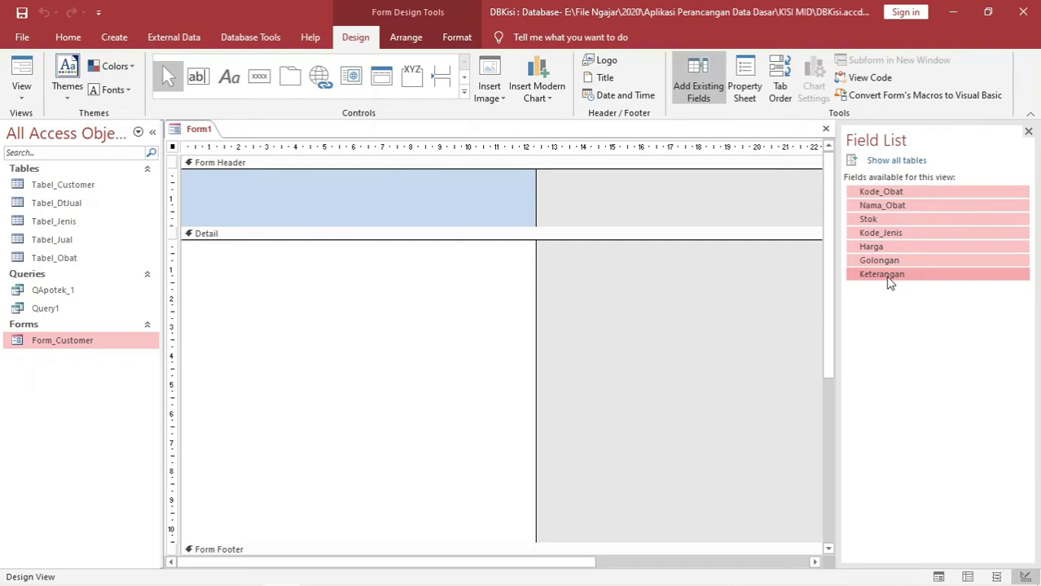
pyautogui.keyDown('ctrl'); pyautogui.click(889, 276); pyautogui.keyUp('ctrl')
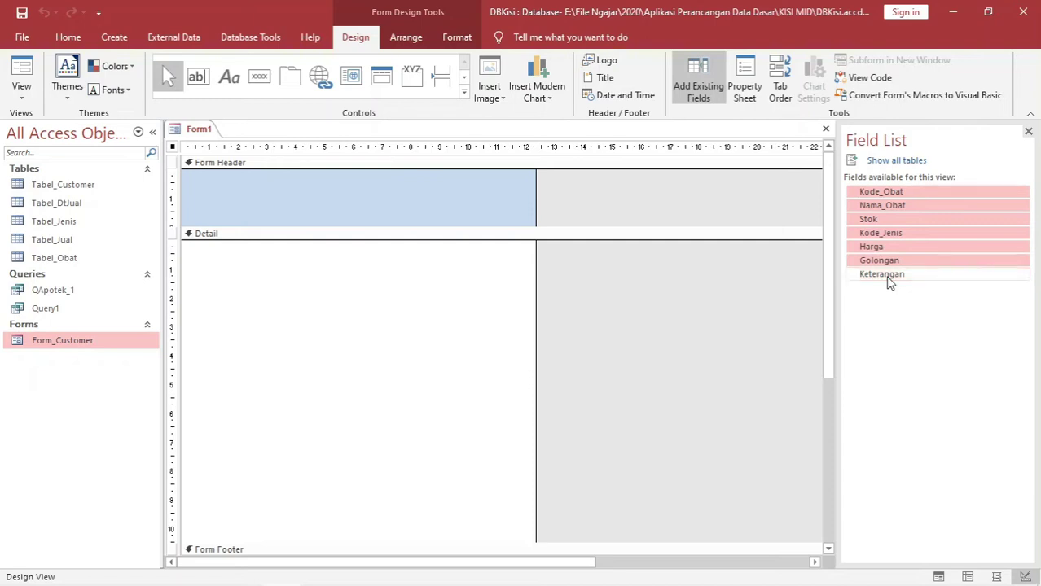
pyautogui.keyDown('ctrl'); pyautogui.click(889, 275); pyautogui.keyUp('ctrl')
pyautogui.keyDown('ctrl'); pyautogui.click(889, 275); pyautogui.keyUp('ctrl')
pyautogui.keyDown('ctrl'); pyautogui.click(889, 276); pyautogui.keyUp('ctrl')
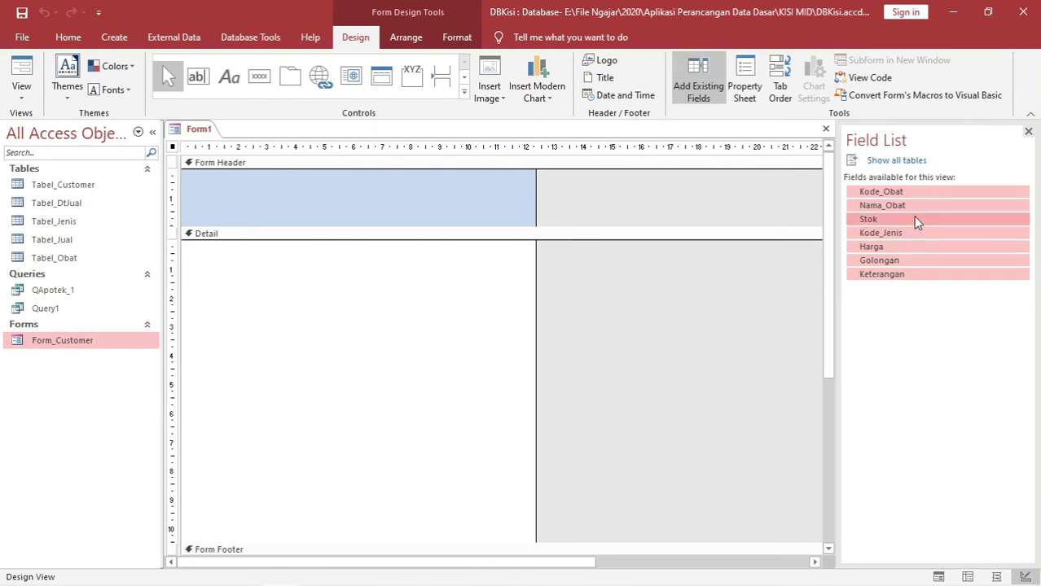
pyautogui.moveTo(912, 219); pyautogui.dragTo(252, 255)
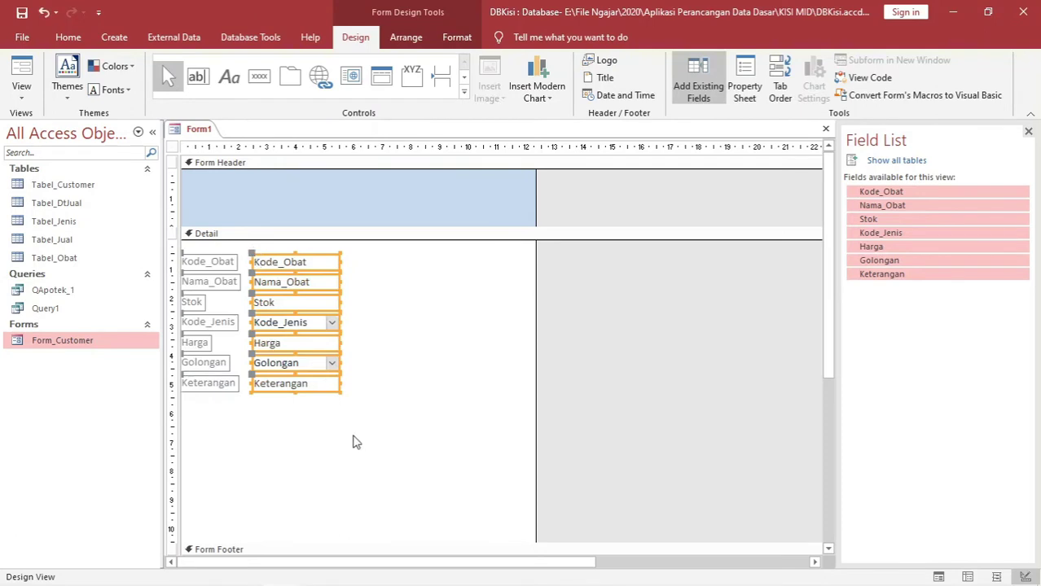
pyautogui.moveTo(289, 266); pyautogui.dragTo(390, 263)
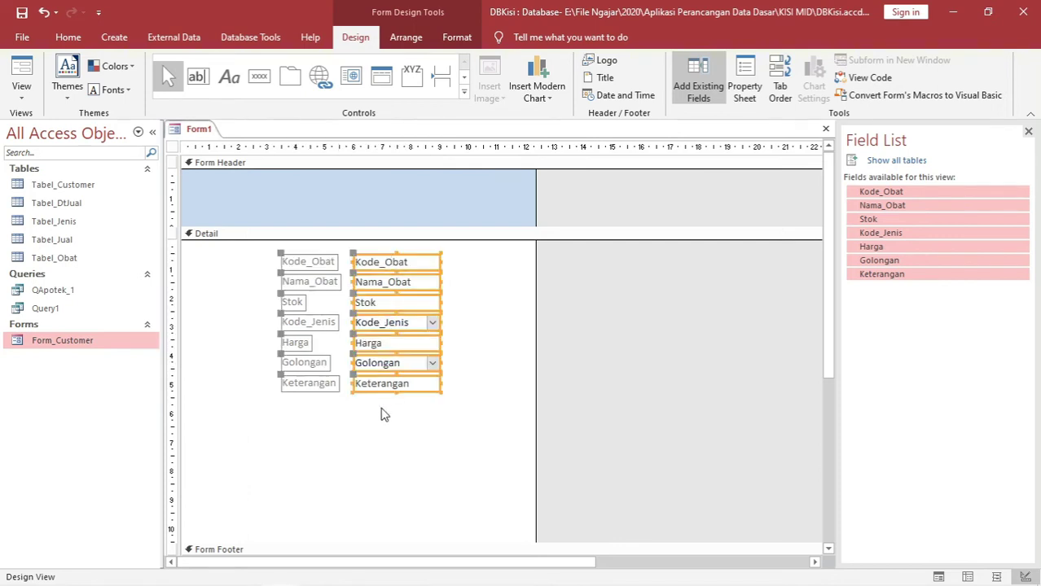
# Set the font colour of all field labels and controls in the Detail section to black.
pyautogui.click(380, 479)
pyautogui.moveTo(452, 418); pyautogui.dragTo(275, 246)
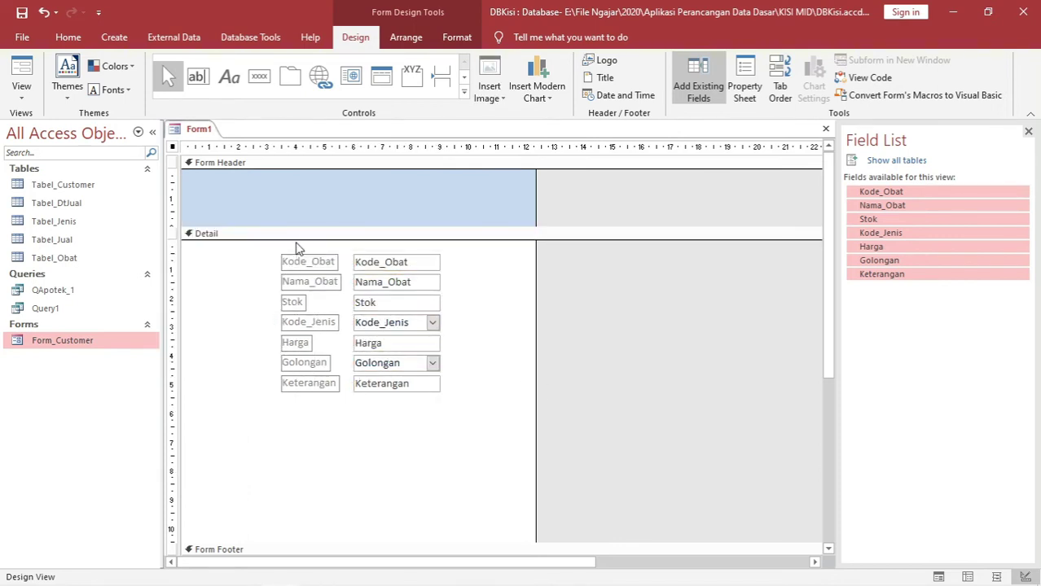
pyautogui.click(450, 39)
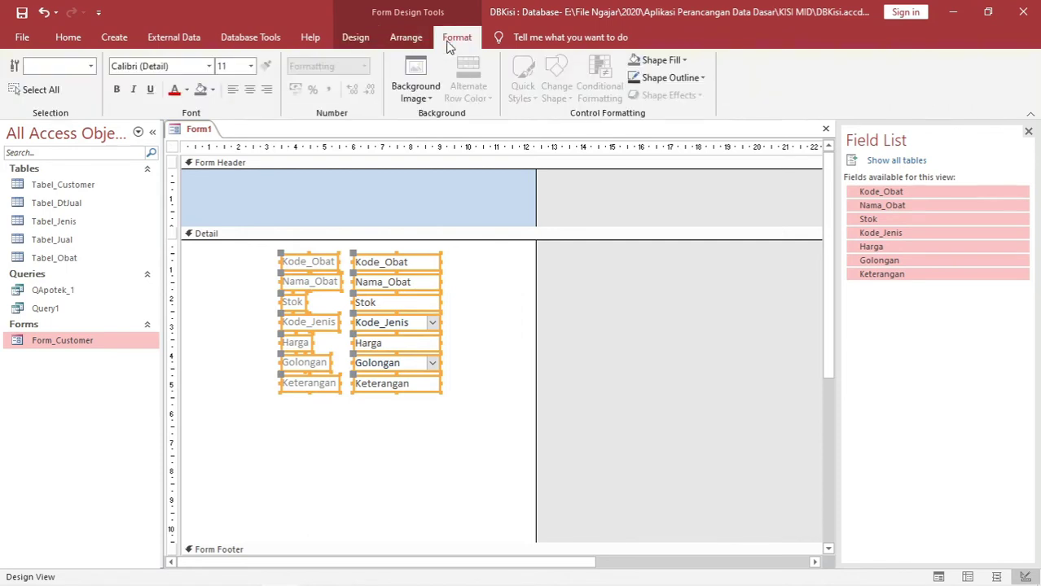
pyautogui.click(187, 90)
pyautogui.click(186, 111)
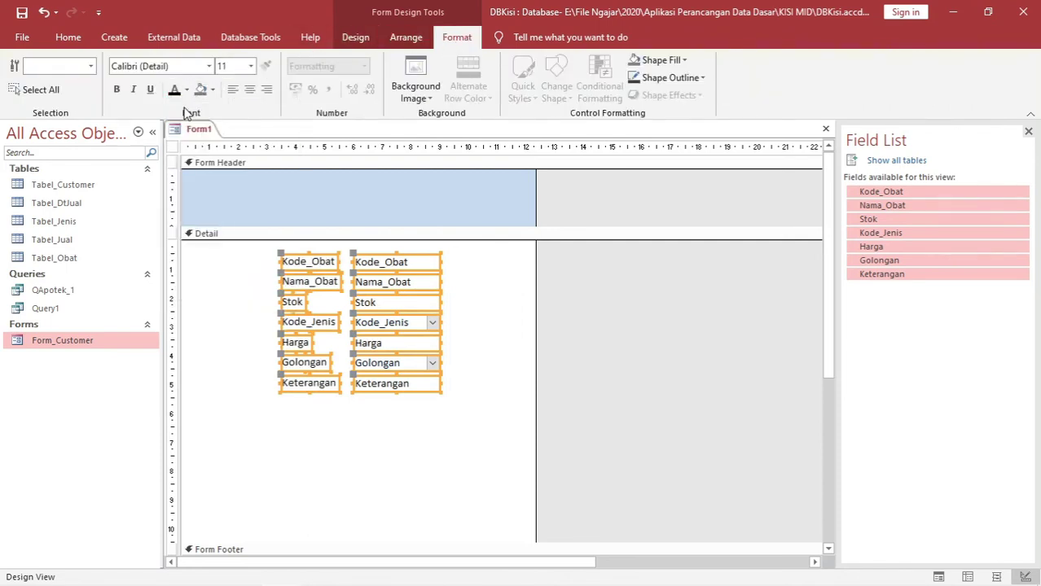
# Set the font of all field labels and controls in the Detail section to Californian FB.
pyautogui.click(208, 67)
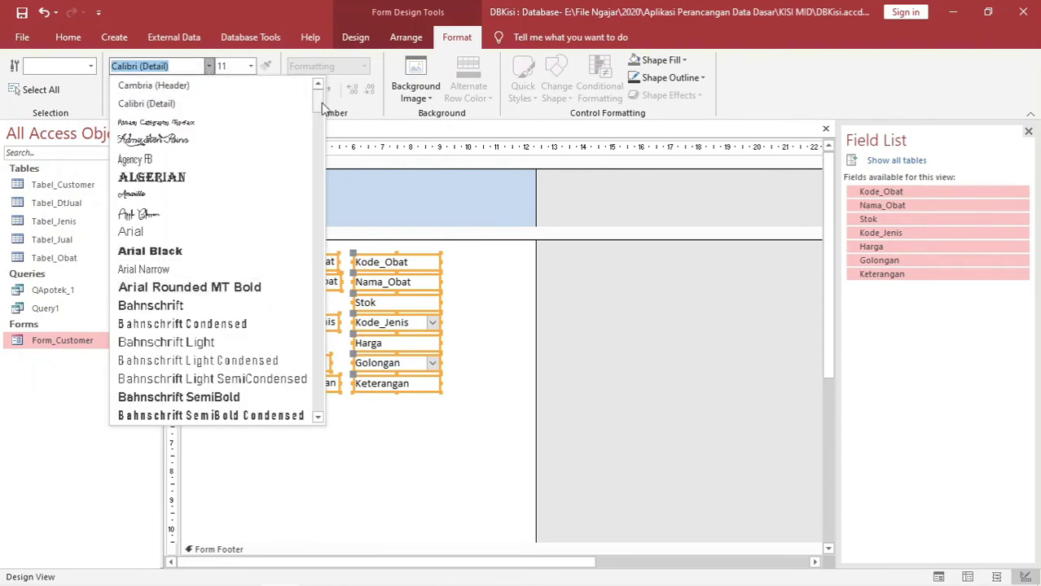
pyautogui.moveTo(317, 105); pyautogui.dragTo(318, 153)
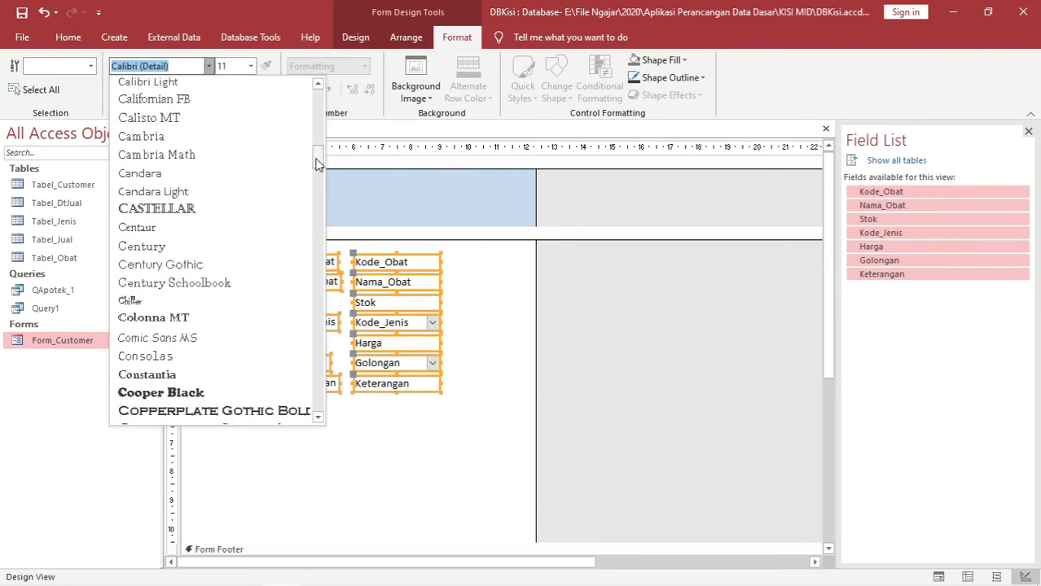
pyautogui.click(202, 100)
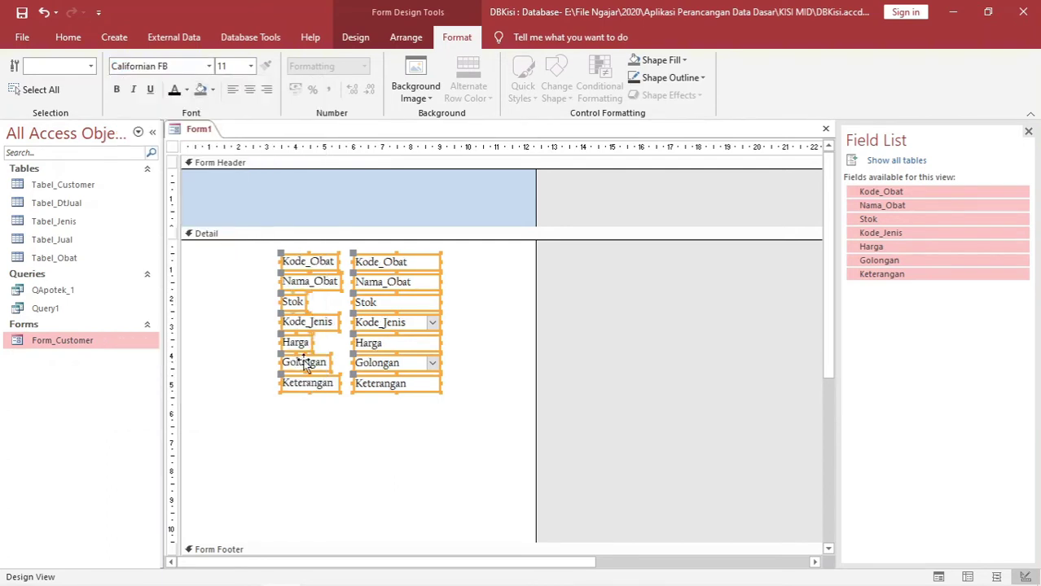
pyautogui.click(261, 323)
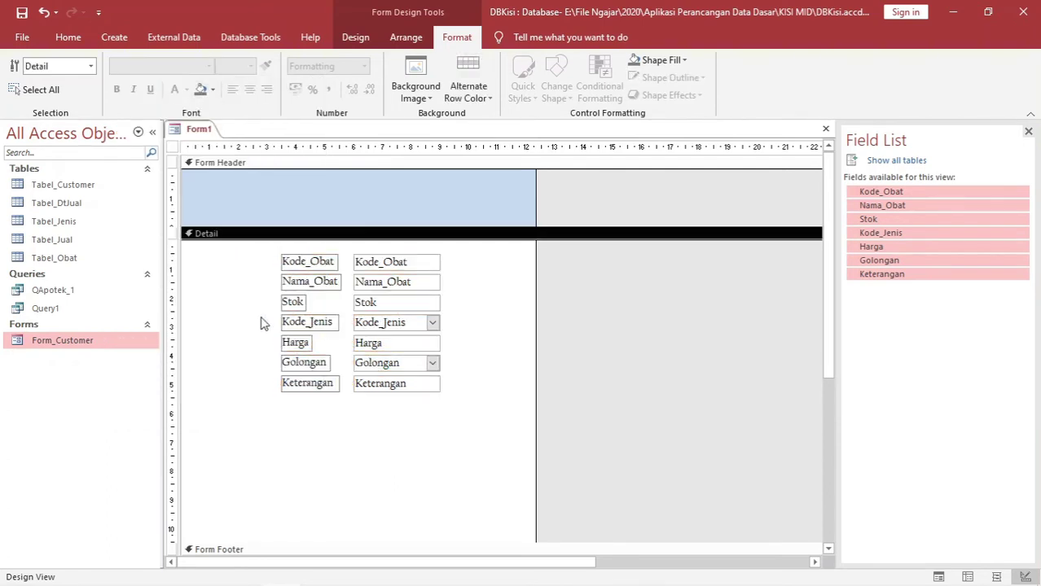
# Replace the underscores with spaces in the field labels so they read Kode Obat, Nama Obat and Kode Jenis.
pyautogui.click(382, 266)
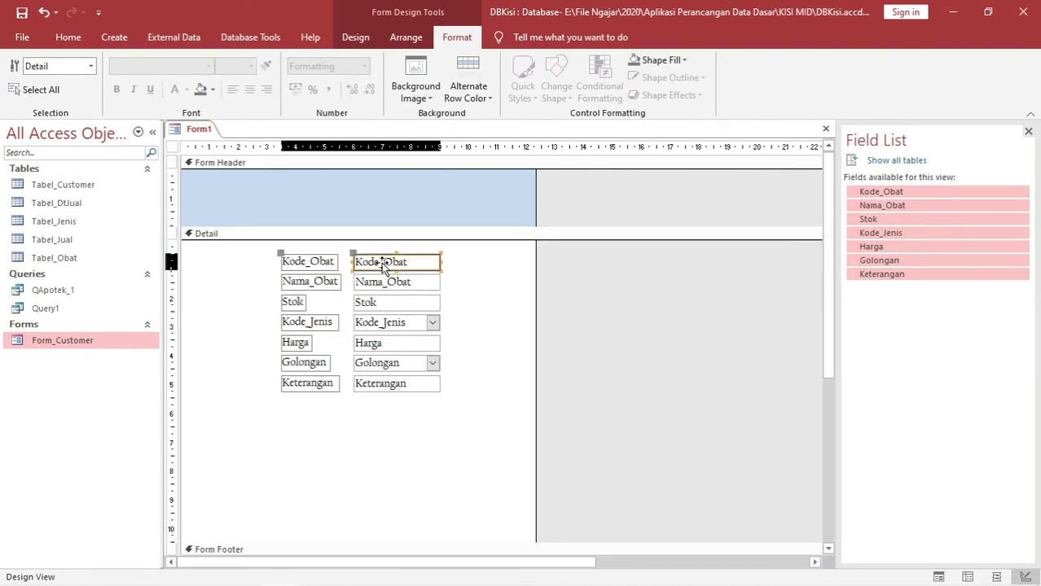
pyautogui.click(319, 261)
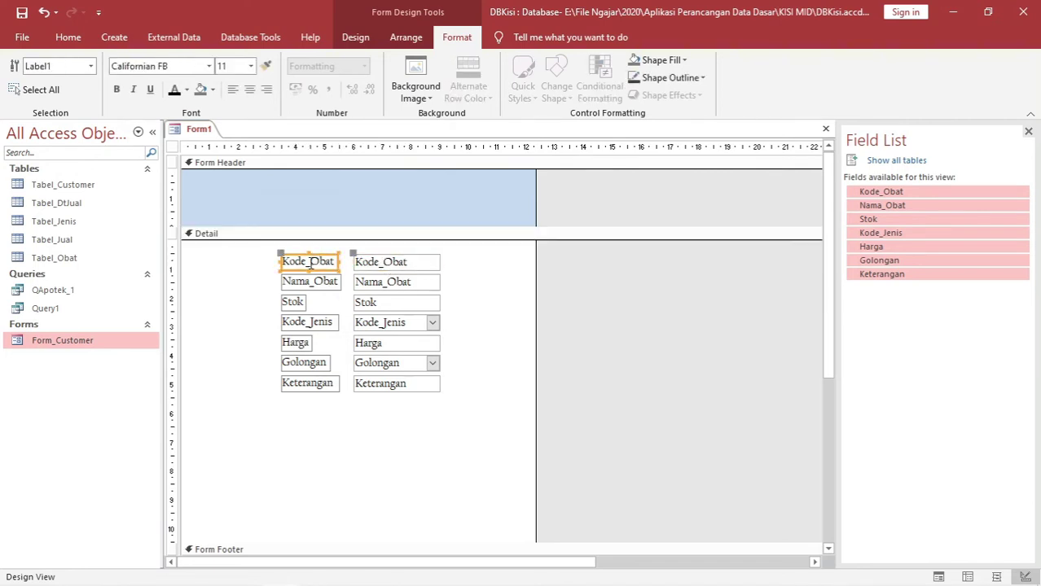
pyautogui.click(309, 262)
pyautogui.press('BackSpace')
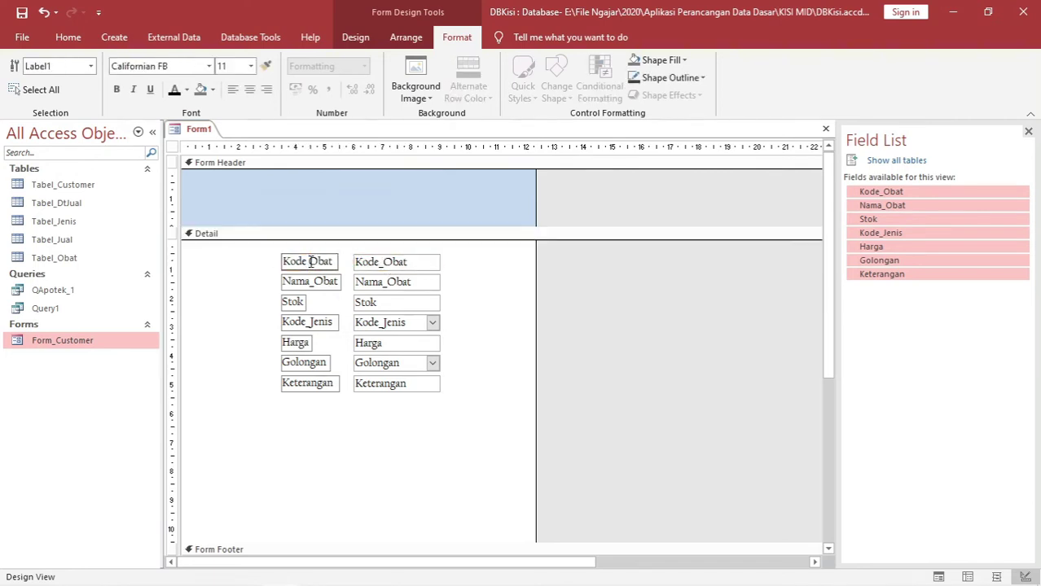
pyautogui.press('Return')
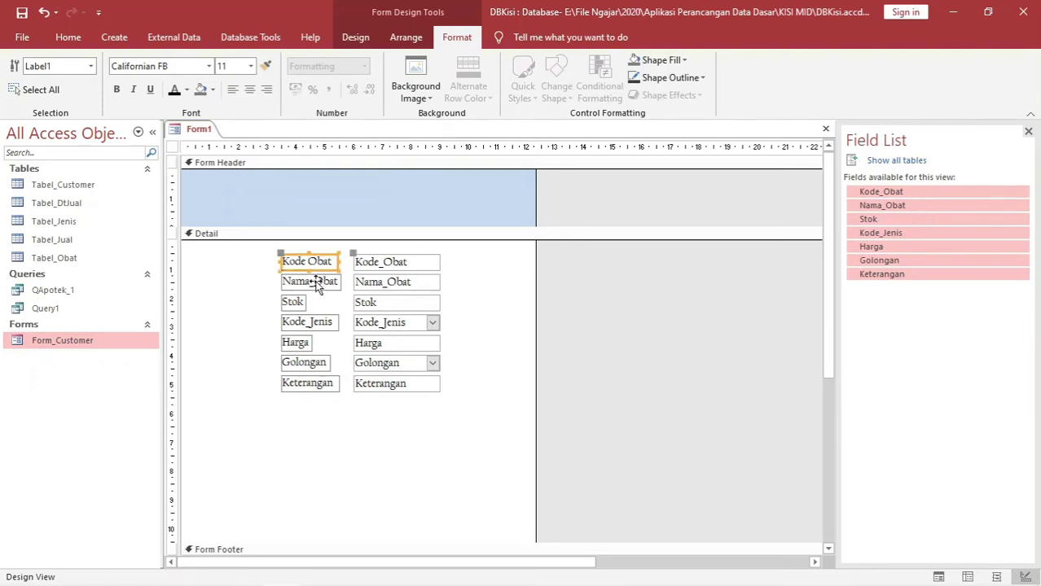
pyautogui.click(316, 283)
pyautogui.click(316, 283)
pyautogui.press('BackSpace')
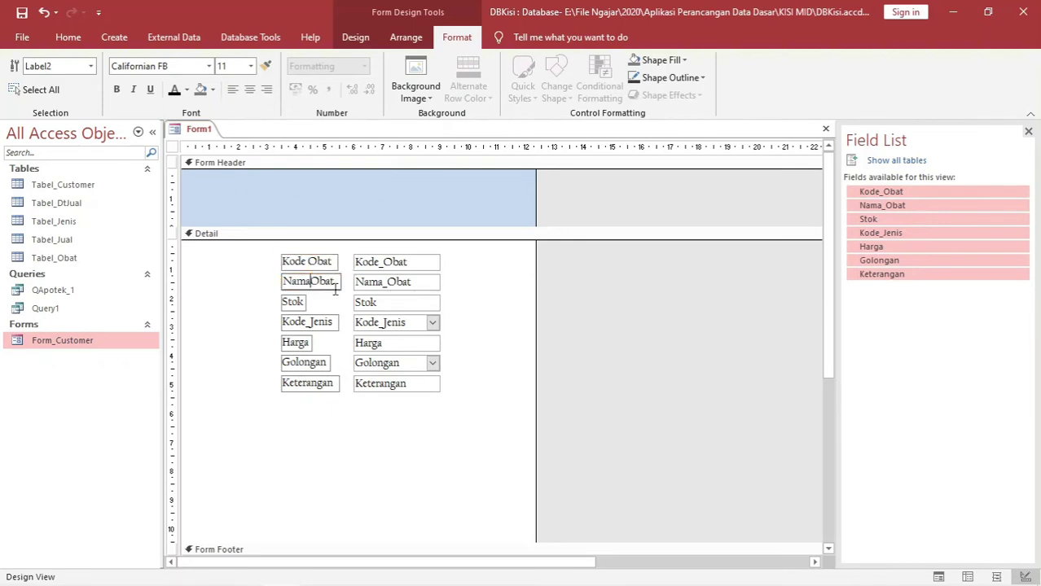
pyautogui.click(315, 324)
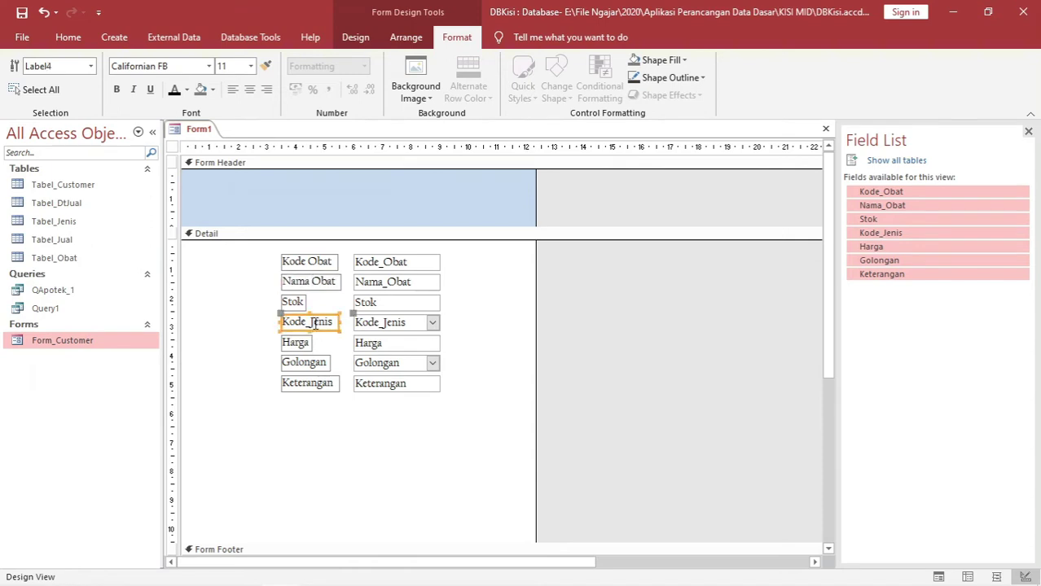
pyautogui.click(310, 324)
pyautogui.press('BackSpace')
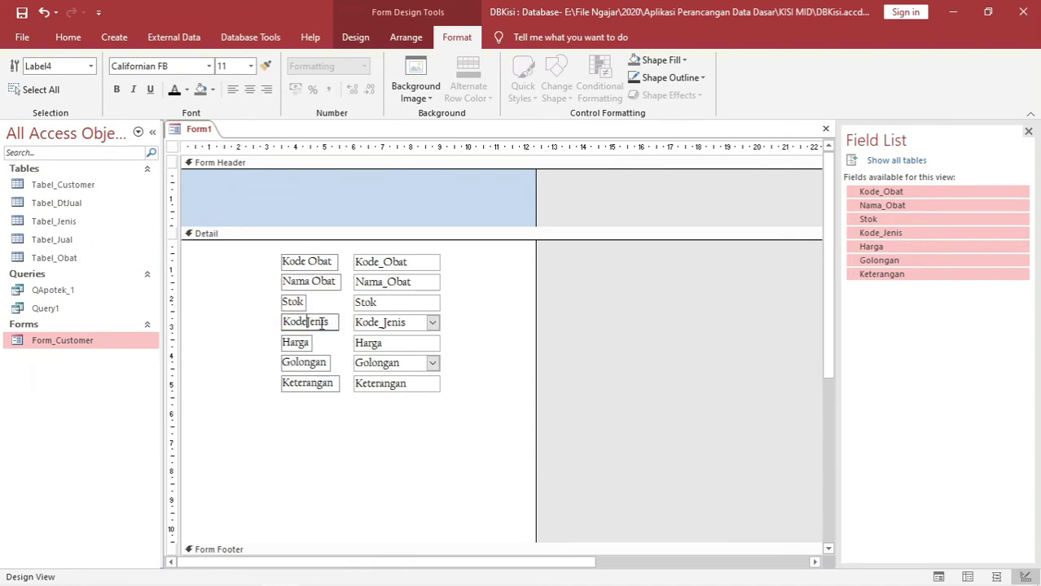
pyautogui.click(333, 449)
# Close the field list and show the properties of the Kode_Obat text box.
pyautogui.click(413, 260)
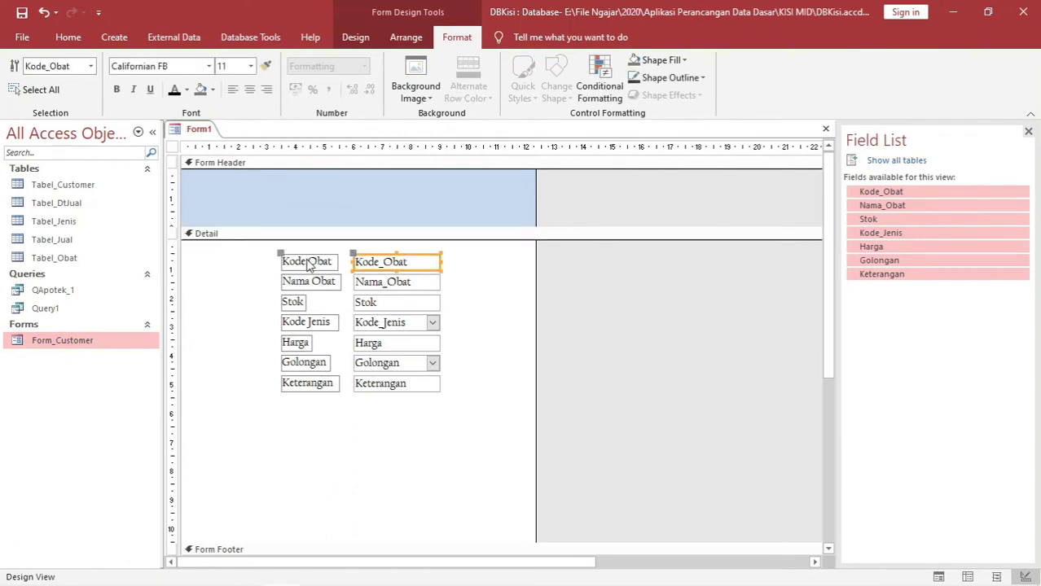
pyautogui.click(468, 310)
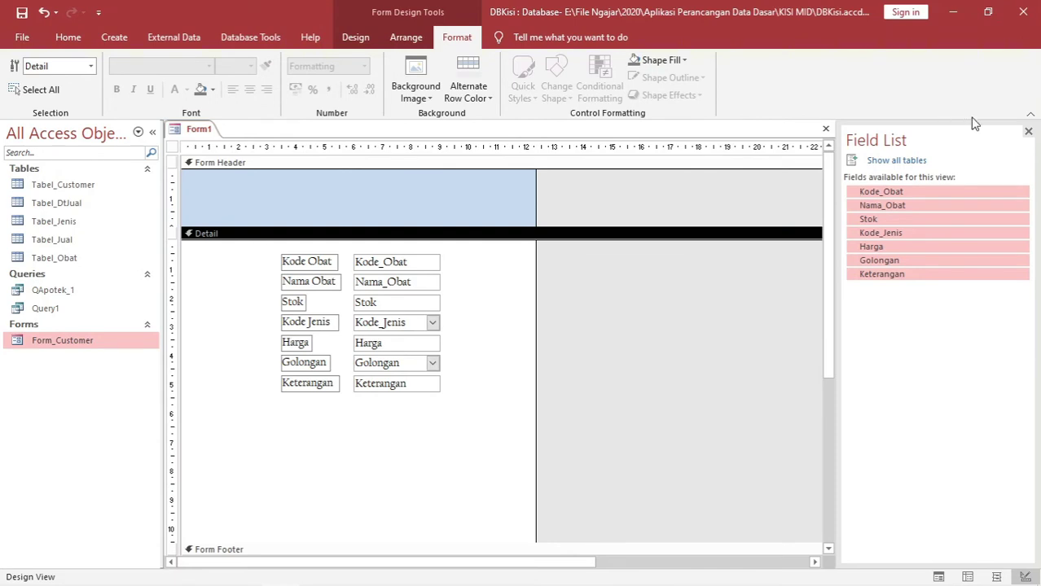
pyautogui.click(1027, 132)
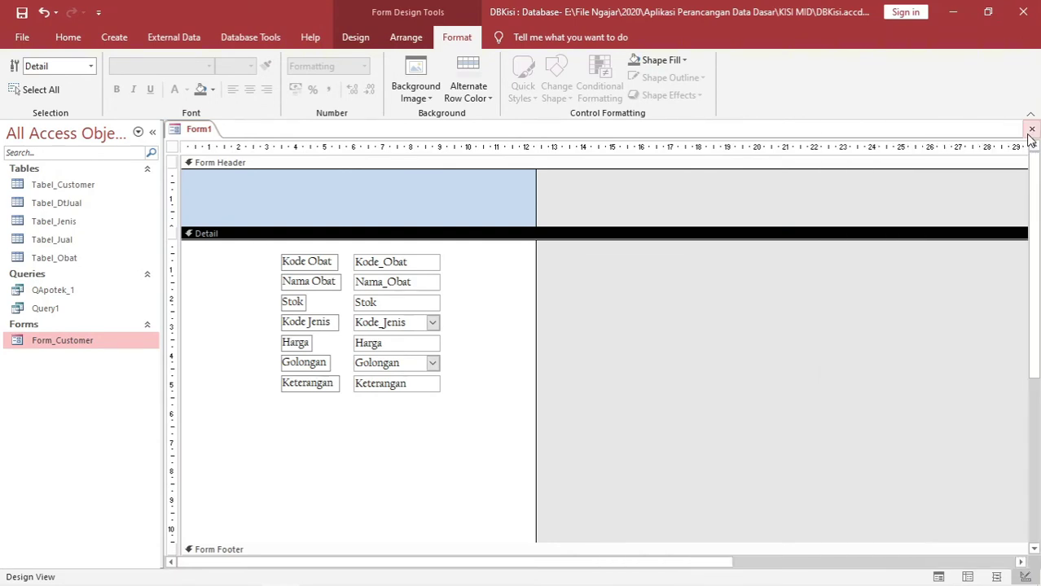
pyautogui.click(390, 259)
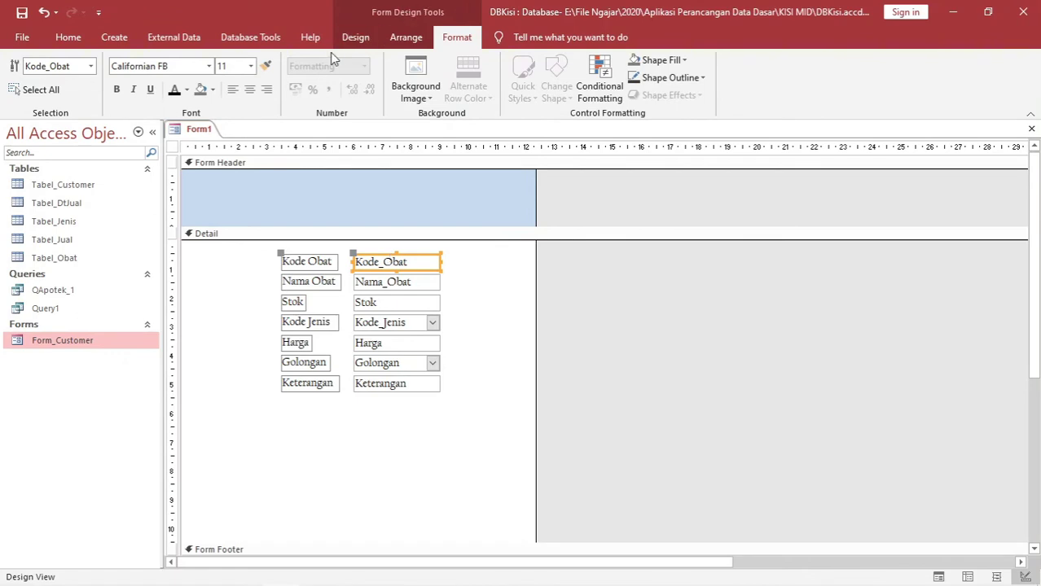
pyautogui.click(352, 39)
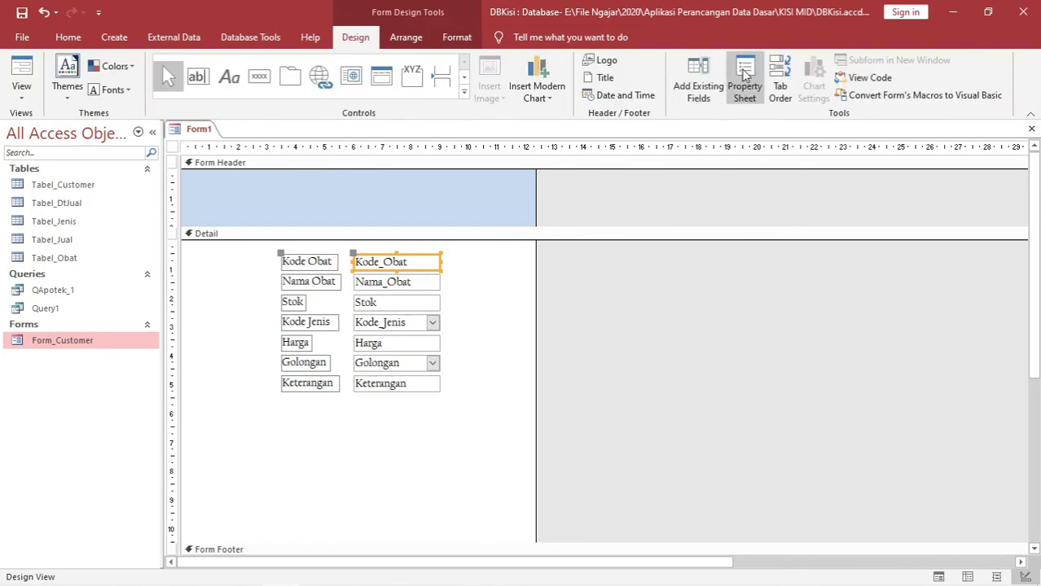
pyautogui.click(743, 81)
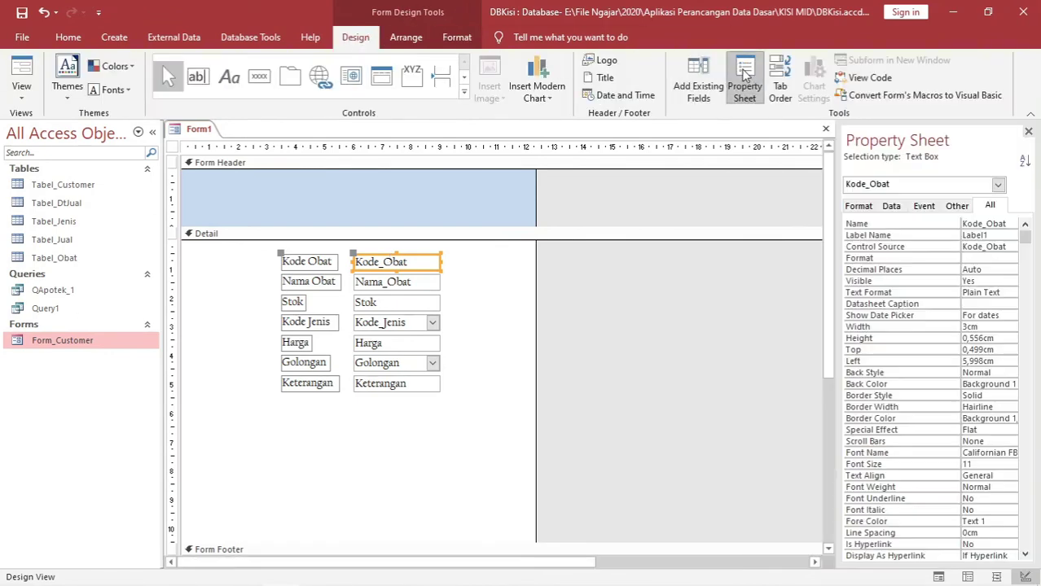
# Try moving the Kode Obat label together with its text box to about 1.8 cm from the form's left edge, and undo the move.
pyautogui.click(495, 267)
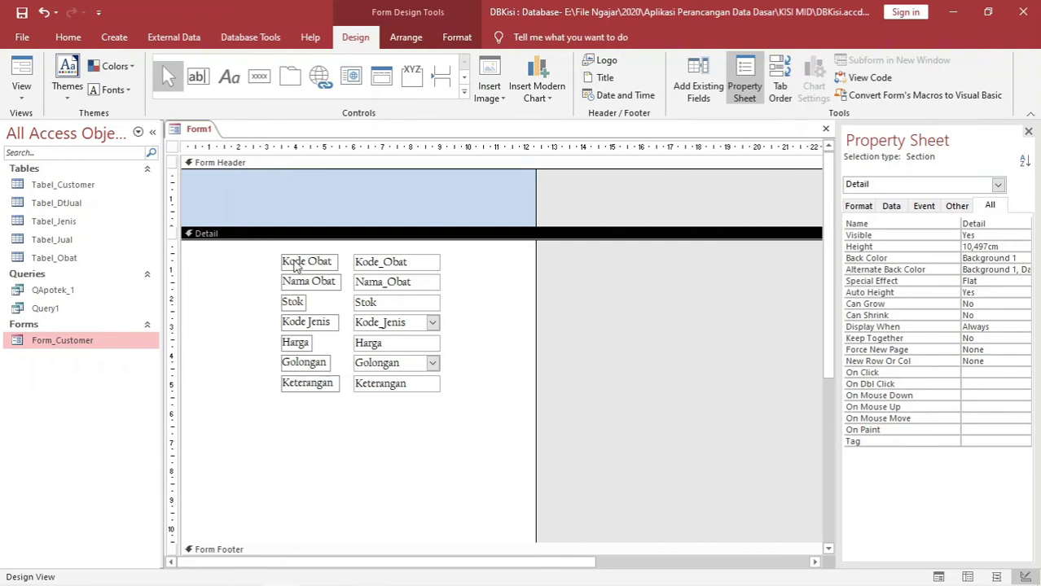
pyautogui.click(373, 268)
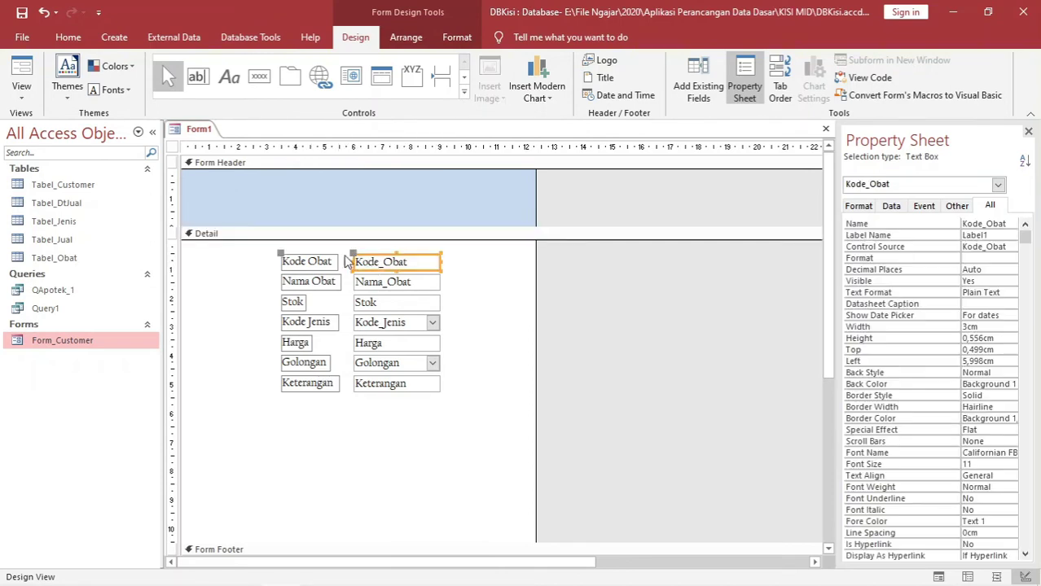
pyautogui.click(264, 256)
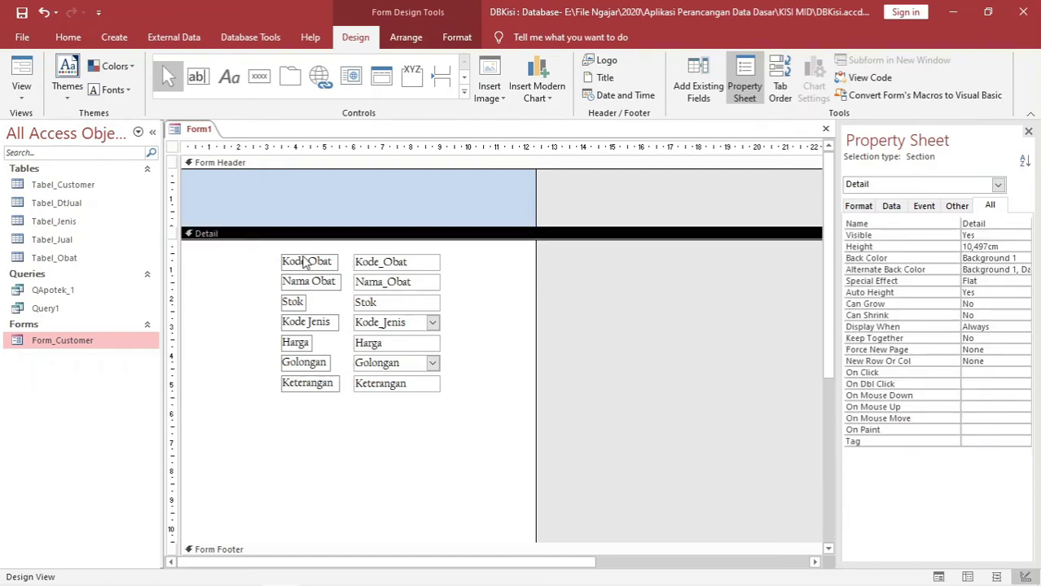
pyautogui.moveTo(306, 261); pyautogui.dragTo(255, 257)
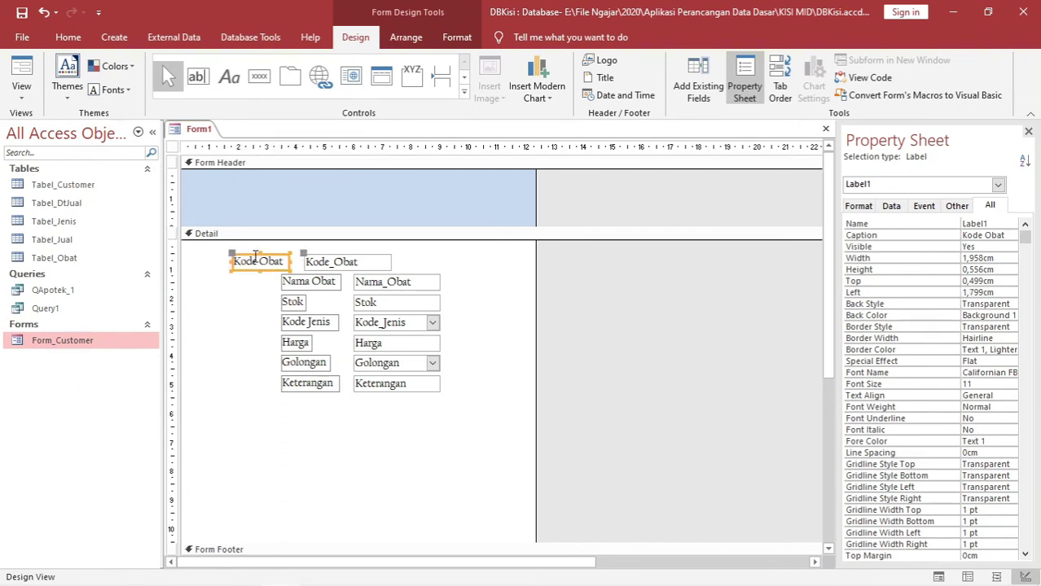
pyautogui.hotkey('ctrl', 'z')
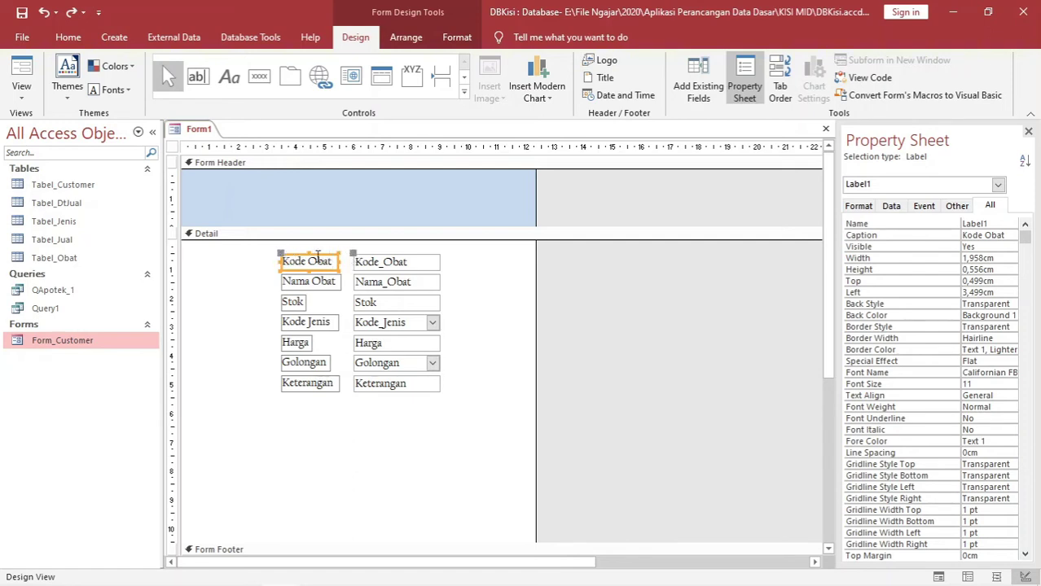
# Try moving only the Kode_Obat text box away from its label to about 8 cm horizontally, and undo the move.
pyautogui.click(378, 261)
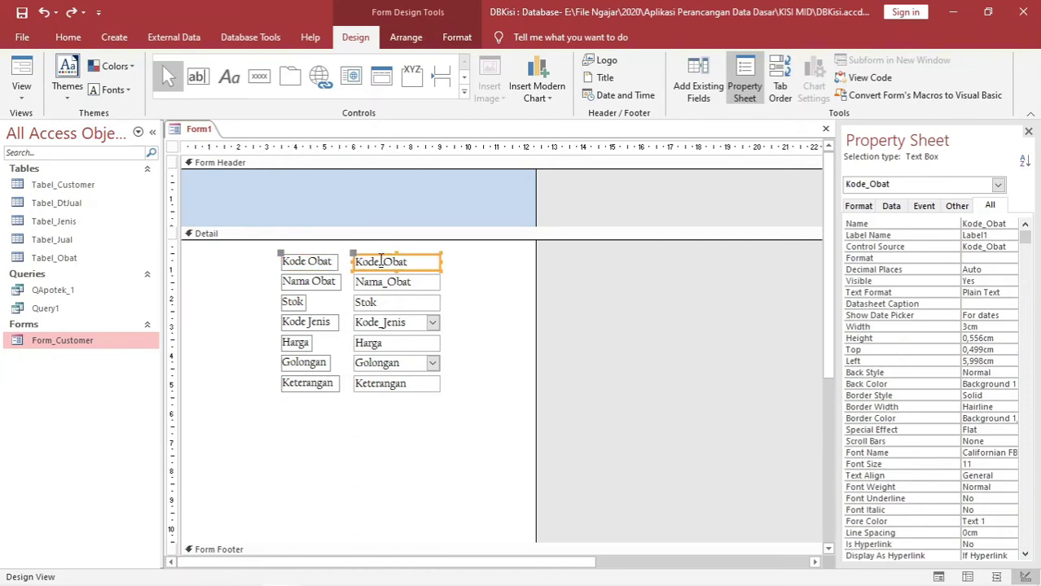
pyautogui.click(320, 261)
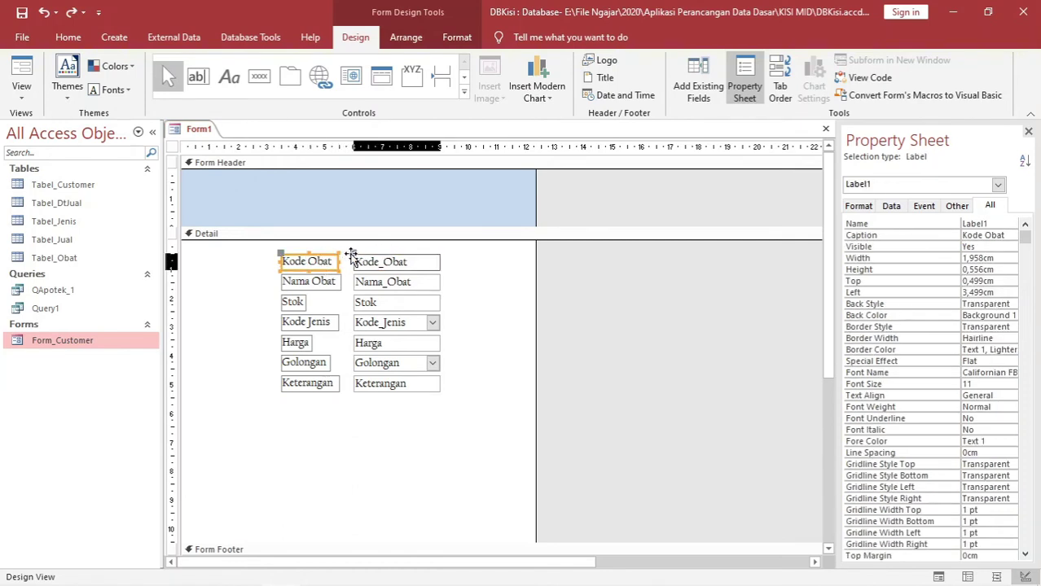
pyautogui.moveTo(350, 256); pyautogui.dragTo(414, 255)
pyautogui.click(446, 438)
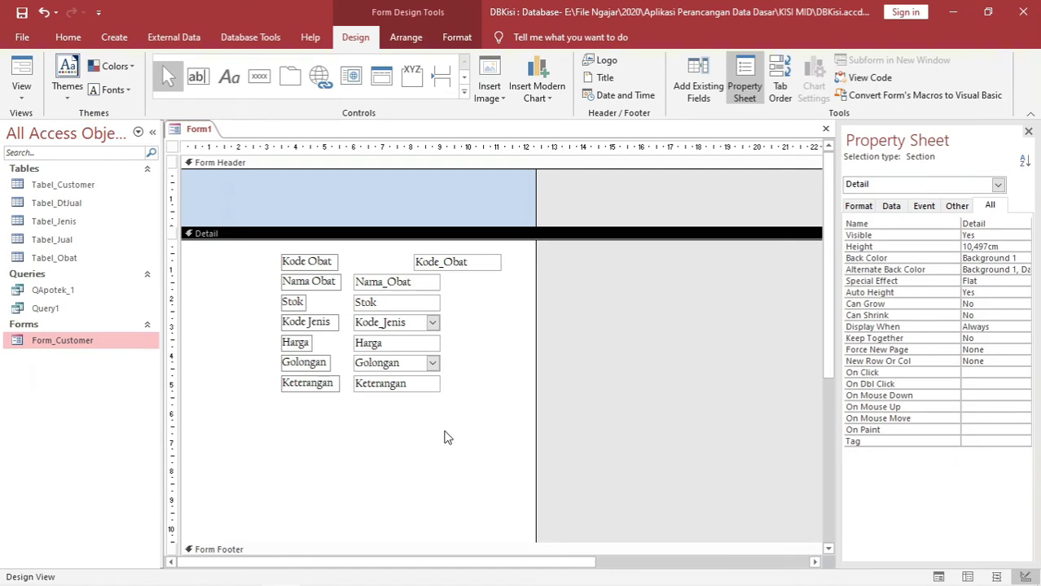
pyautogui.hotkey('ctrl', 'z')
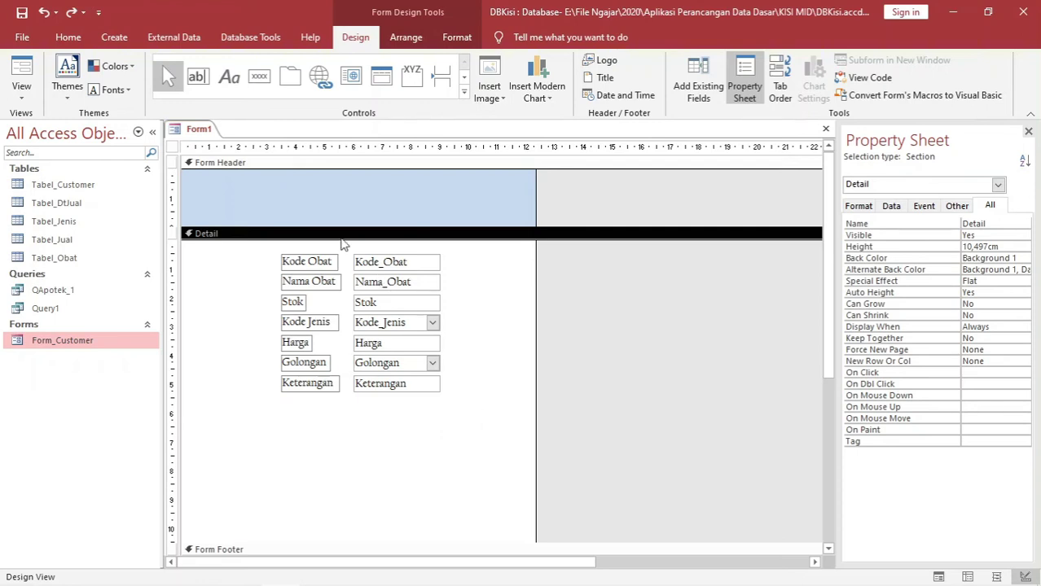
# Add a label reading NAMA PERUSAHAAN in the upper-left corner of the Form Header section.
pyautogui.click(232, 90)
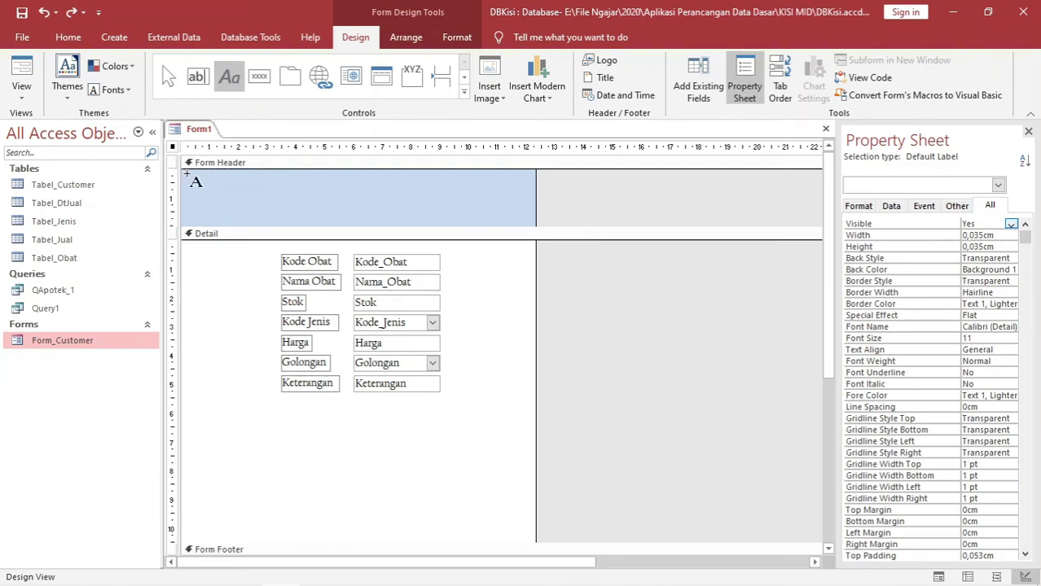
pyautogui.click(187, 174)
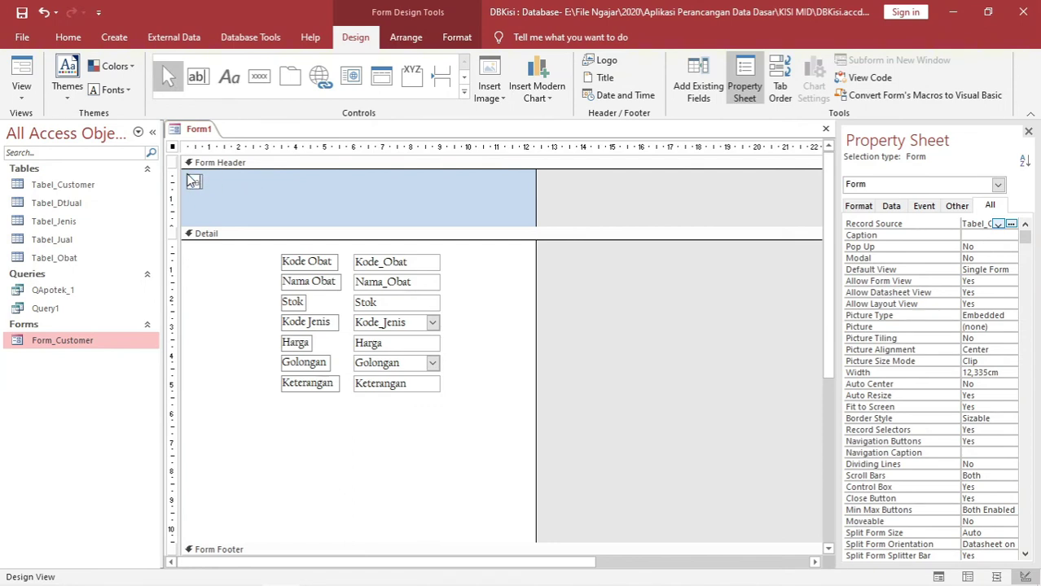
pyautogui.press('capslock')
pyautogui.click(194, 181)
pyautogui.write('NAM')
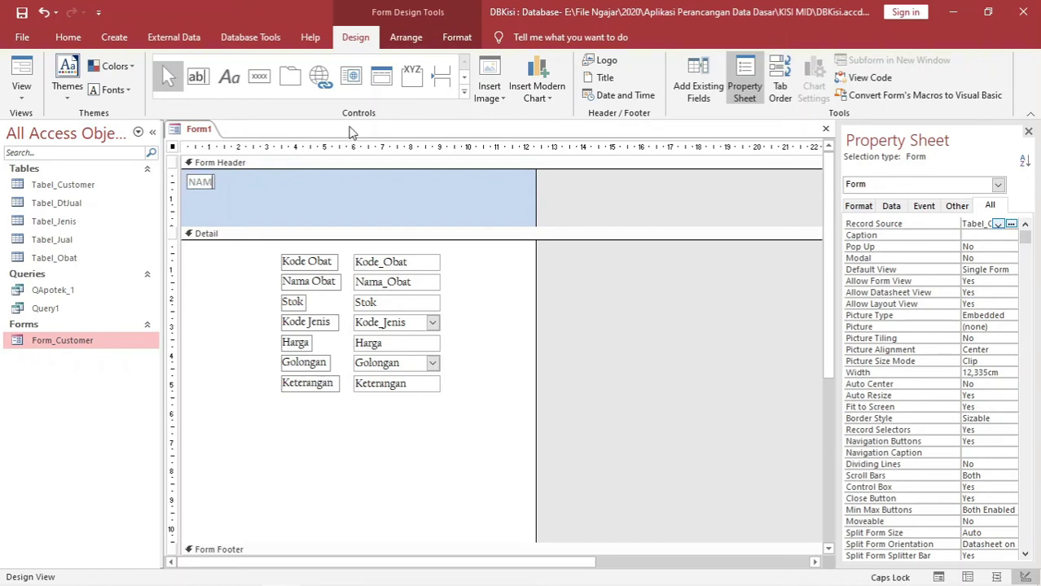
pyautogui.write('A PERUSAHAA')
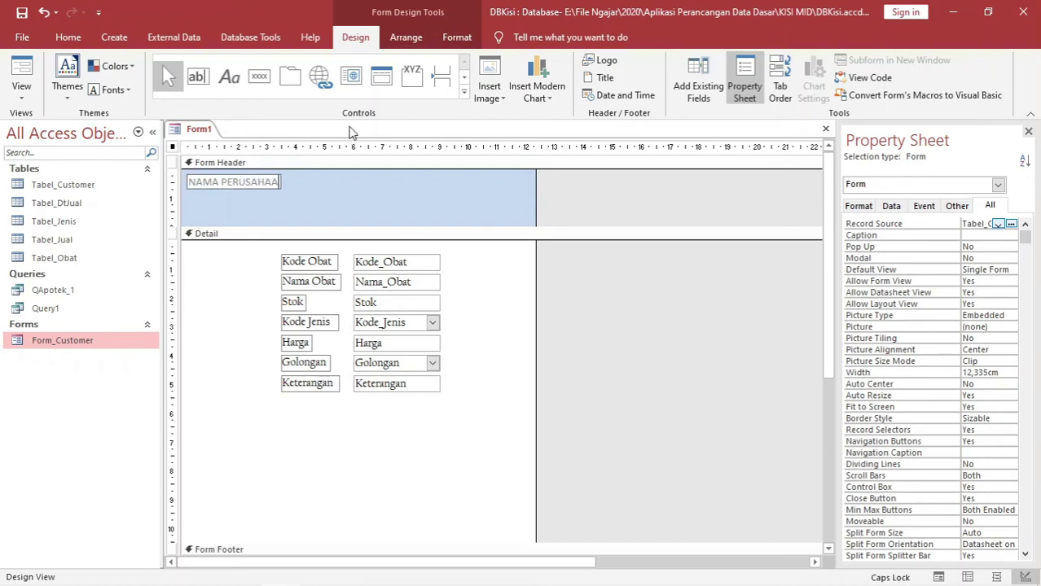
pyautogui.write('N')
pyautogui.press('Return')
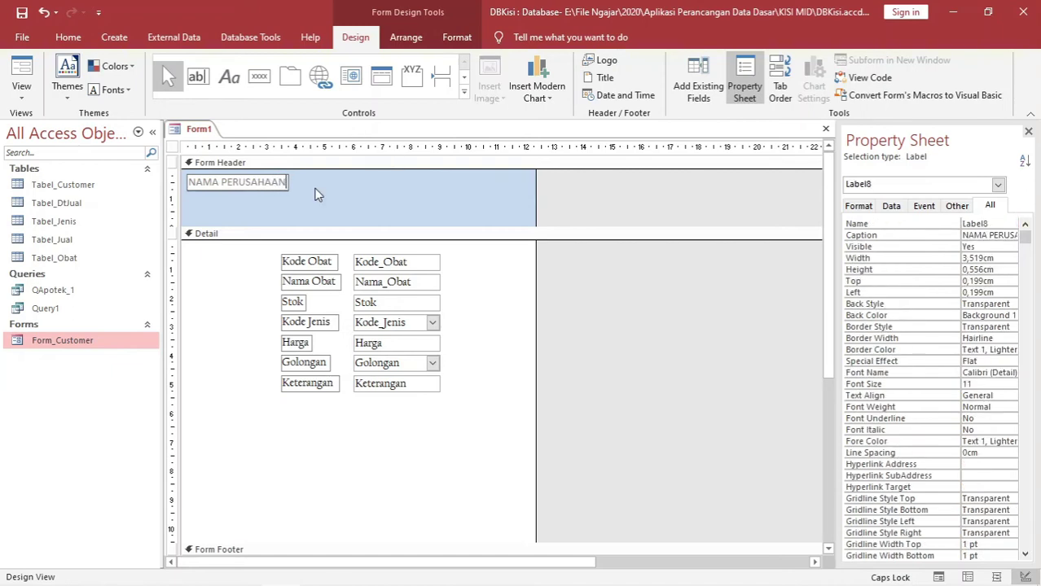
# Add a second label reading aLAMAT in the Form Header section, directly below the NAMA PERUSAHAAN label.
pyautogui.click(310, 162)
pyautogui.click(234, 80)
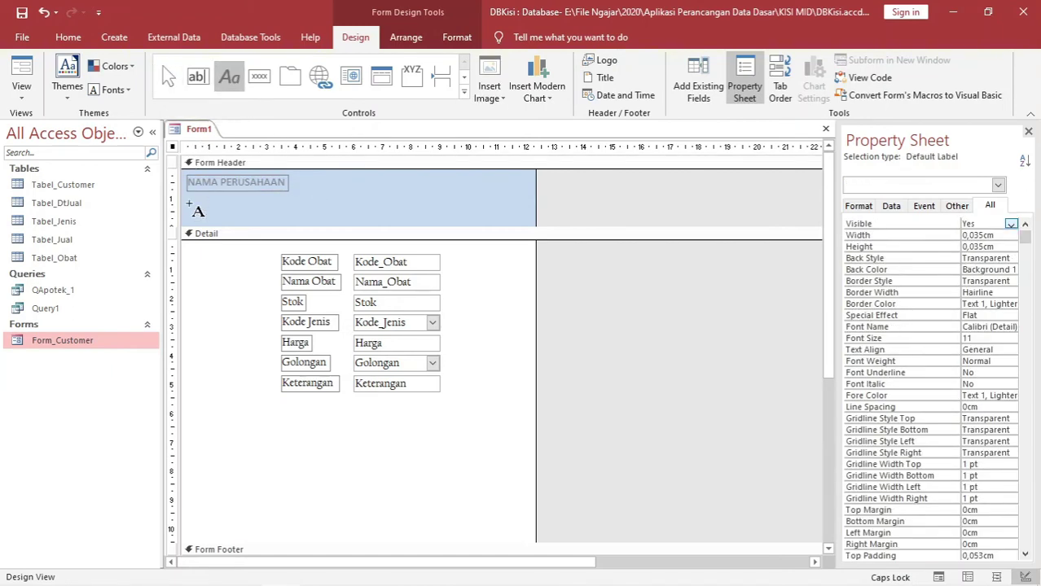
pyautogui.press('Escape')
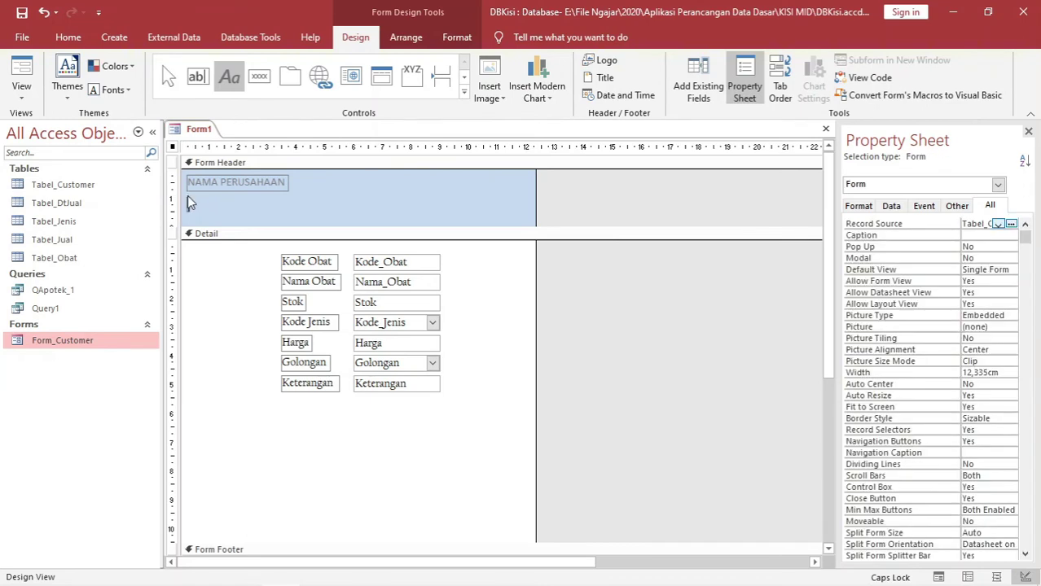
pyautogui.write('NAMA')
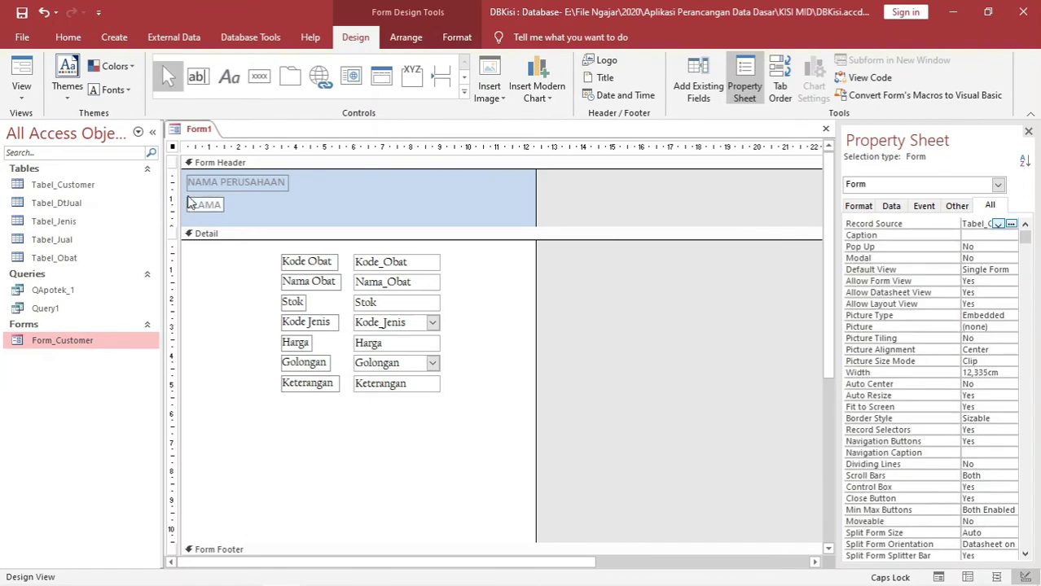
pyautogui.click(260, 209)
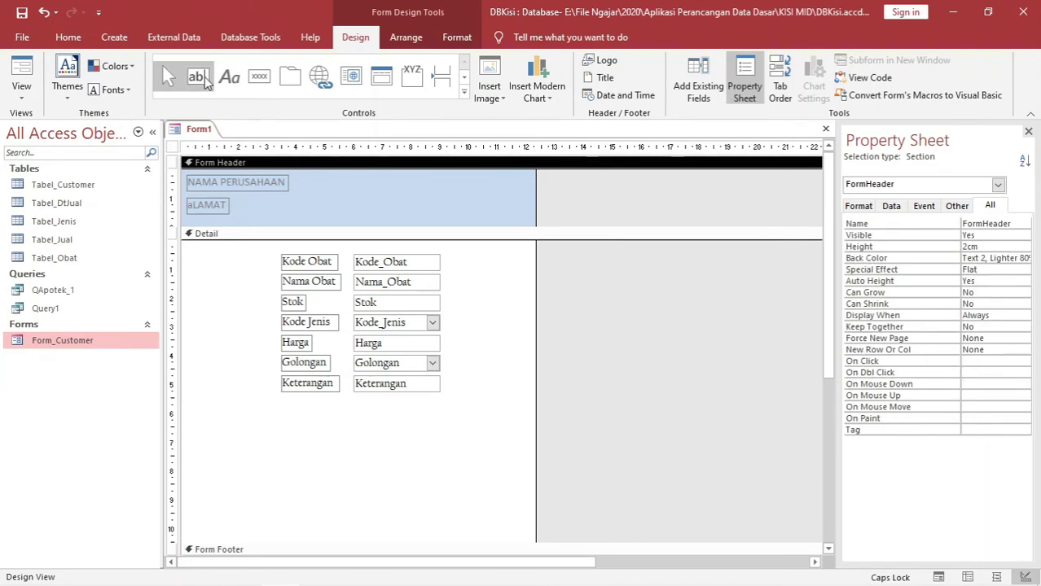
# Add a label reading NO. TELP in the Form Header section, beside the address label.
pyautogui.click(234, 84)
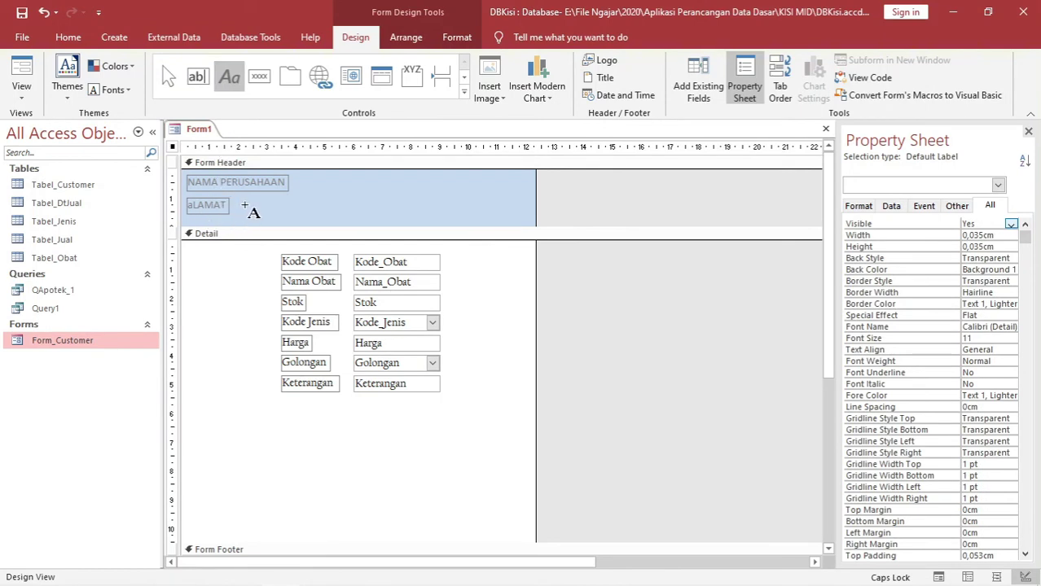
pyautogui.press('Escape')
pyautogui.click(251, 212)
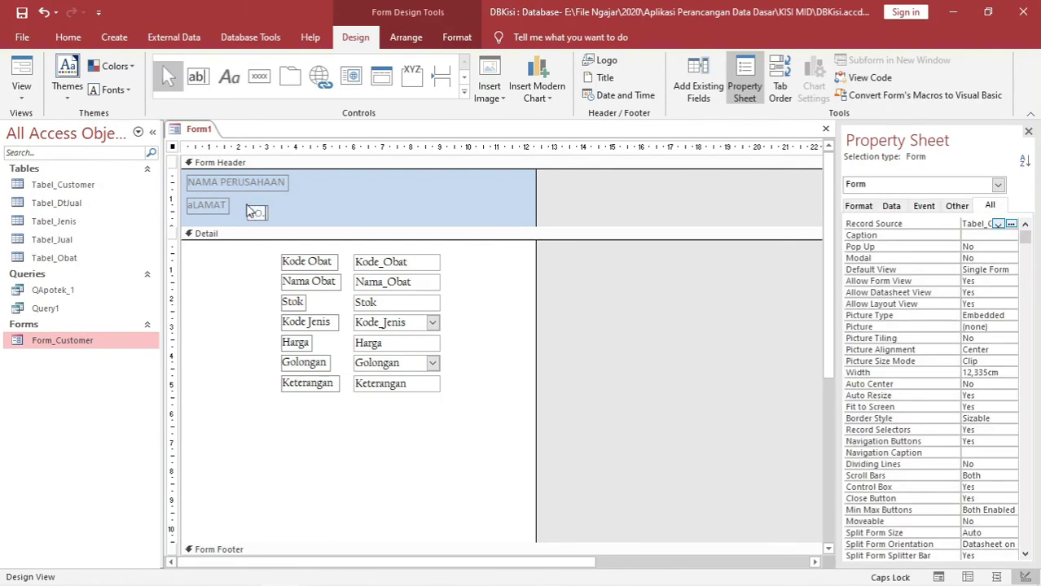
pyautogui.write('nO. TELP')
pyautogui.click(255, 214)
pyautogui.press('BackSpace')
pyautogui.write('N')
# Correct the address label's caption in the Form Header to ALAMAT.
pyautogui.click(200, 206)
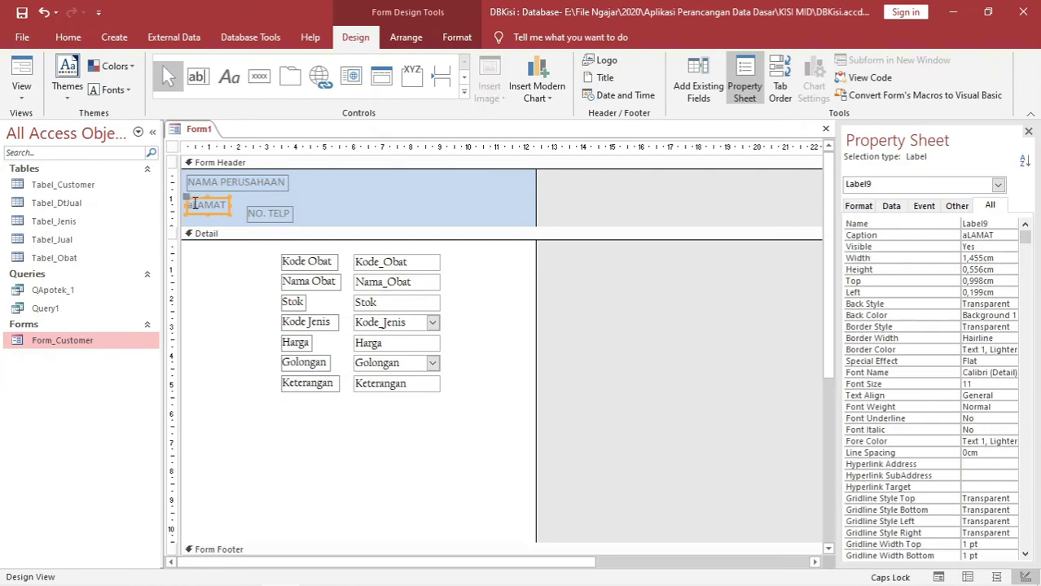
pyautogui.click(193, 204)
pyautogui.write('A')
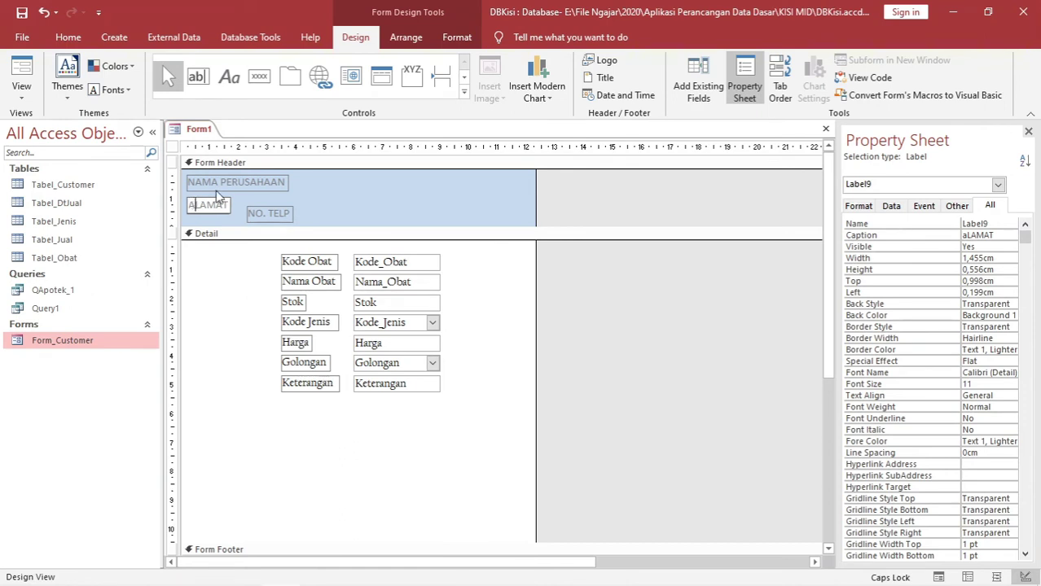
# Stack the three header labels with left edges aligned at 0.6 cm, and extend the Form Header height to about 4 cm.
pyautogui.click(245, 182)
pyautogui.moveTo(245, 183); pyautogui.dragTo(206, 214)
pyautogui.click(227, 203)
pyautogui.moveTo(298, 226); pyautogui.dragTo(303, 282)
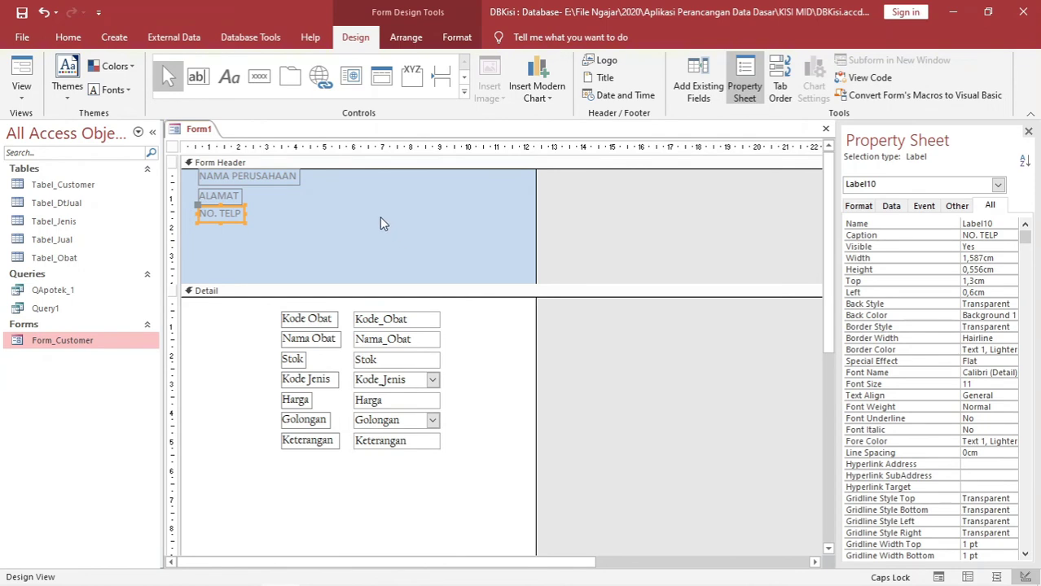
# Add a label reading FORM OBAT near the lower middle of the Form Header, about 4.7 cm from the left.
pyautogui.click(229, 78)
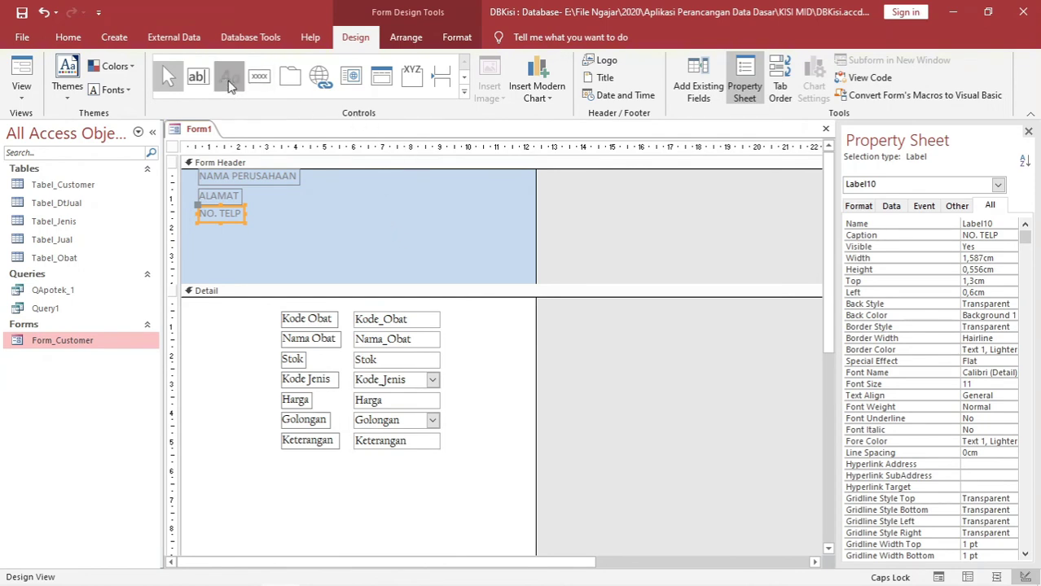
pyautogui.press('Escape')
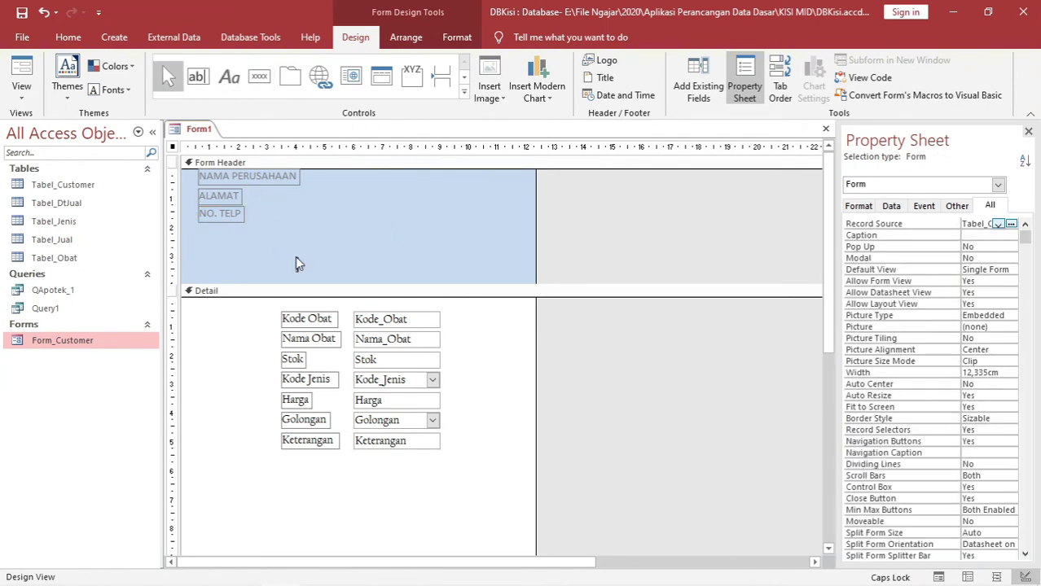
pyautogui.write('FORM OBAT')
pyautogui.click(363, 228)
pyautogui.moveTo(349, 268); pyautogui.dragTo(370, 271)
pyautogui.click(401, 230)
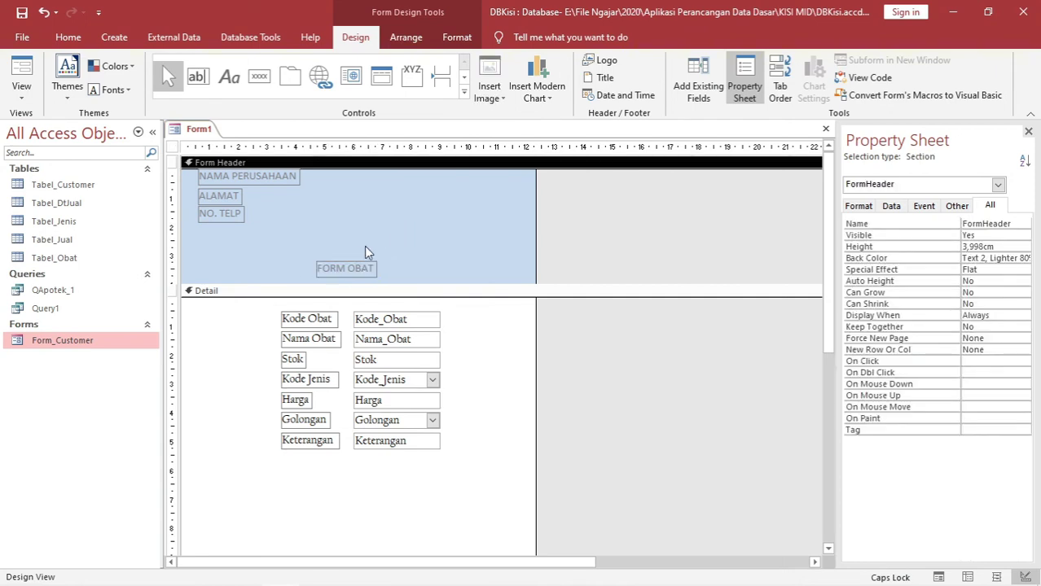
# Set the four Form Header labels' font colour to black (Text 1) and their font to Californian FB.
pyautogui.click(347, 269)
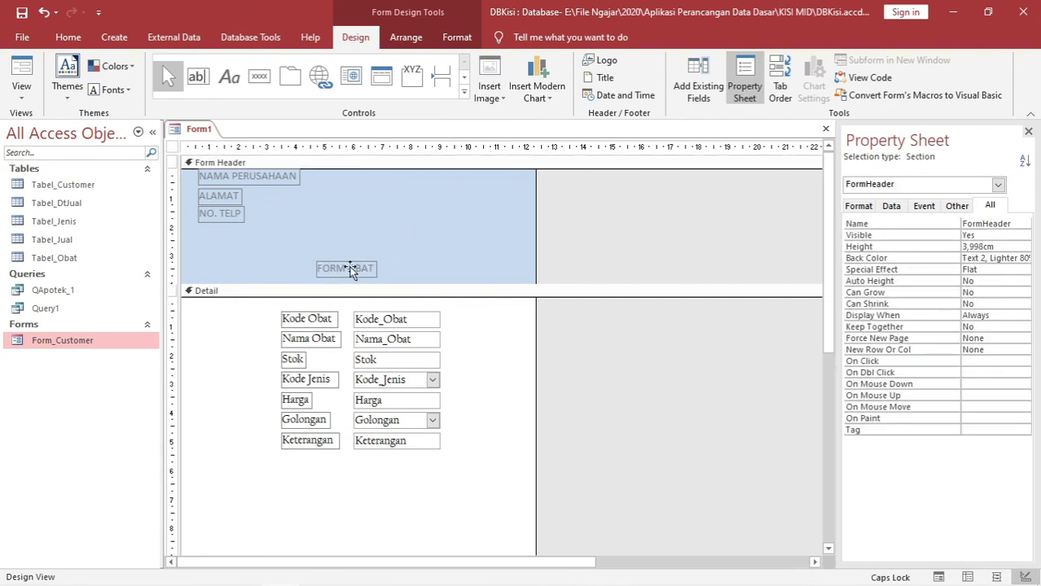
pyautogui.click(457, 37)
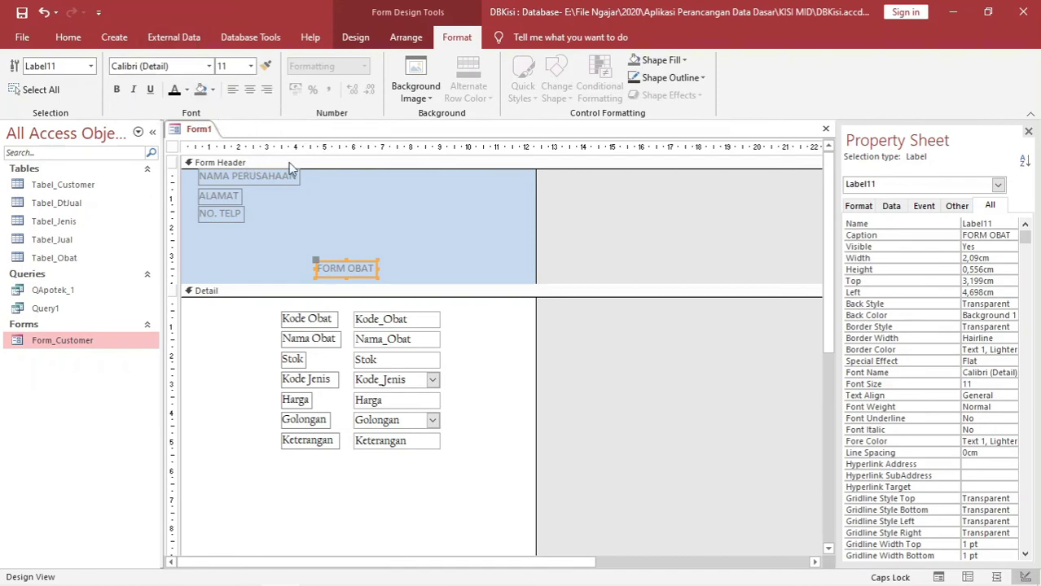
pyautogui.click(420, 206)
pyautogui.moveTo(398, 271); pyautogui.dragTo(202, 180)
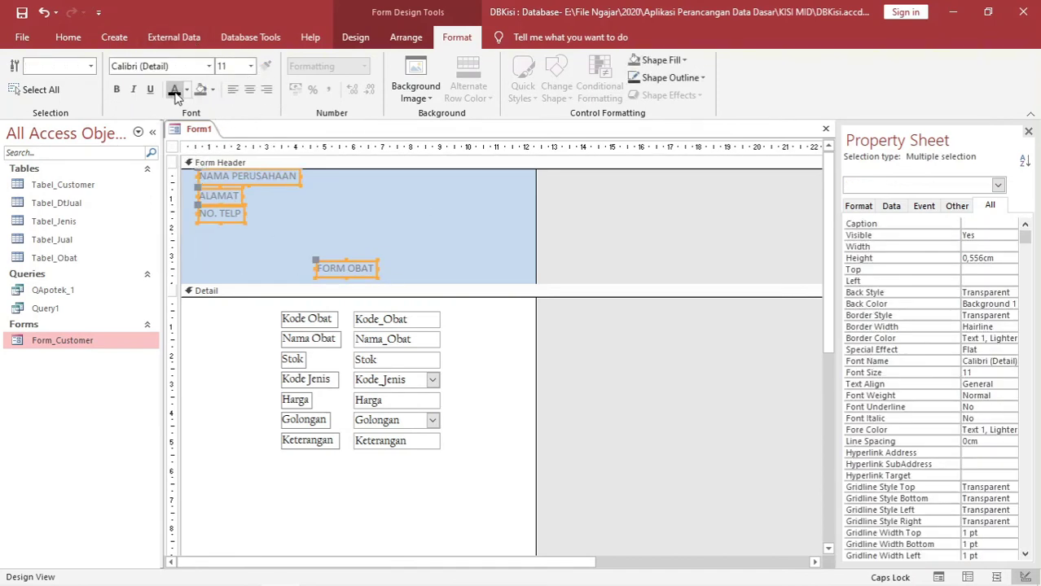
pyautogui.click(175, 92)
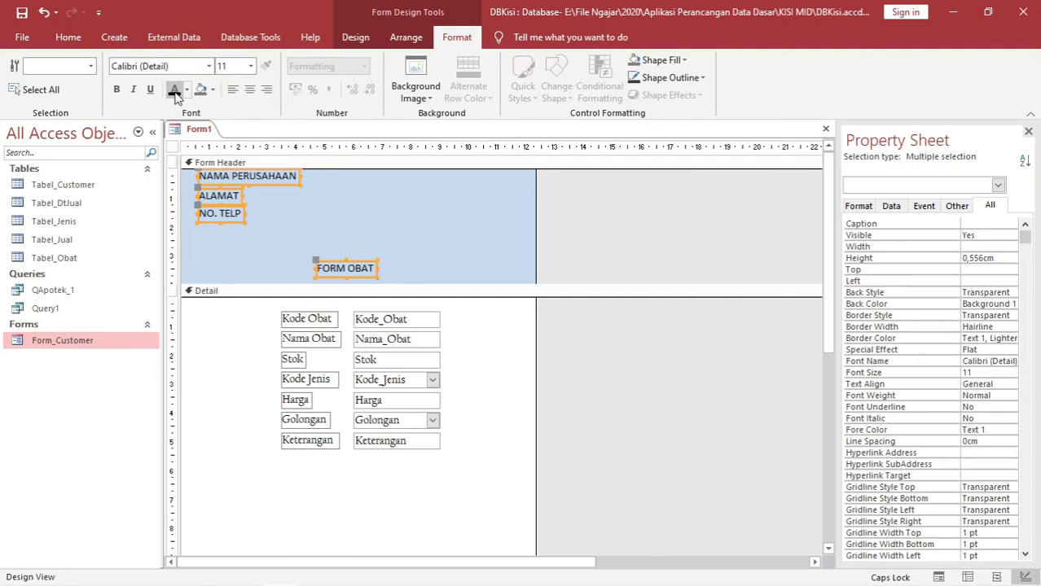
pyautogui.click(209, 67)
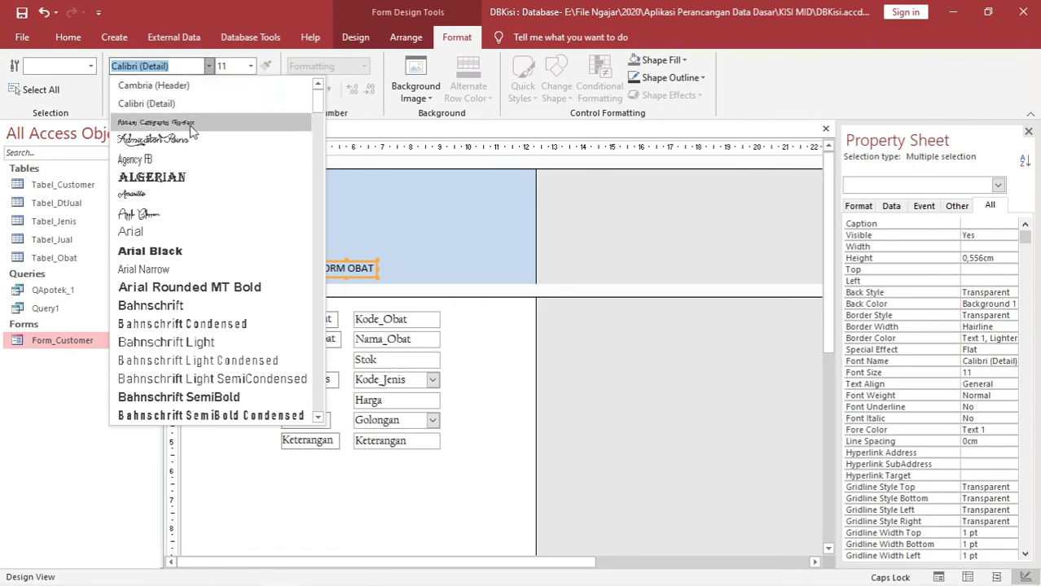
pyautogui.moveTo(319, 106); pyautogui.dragTo(331, 148)
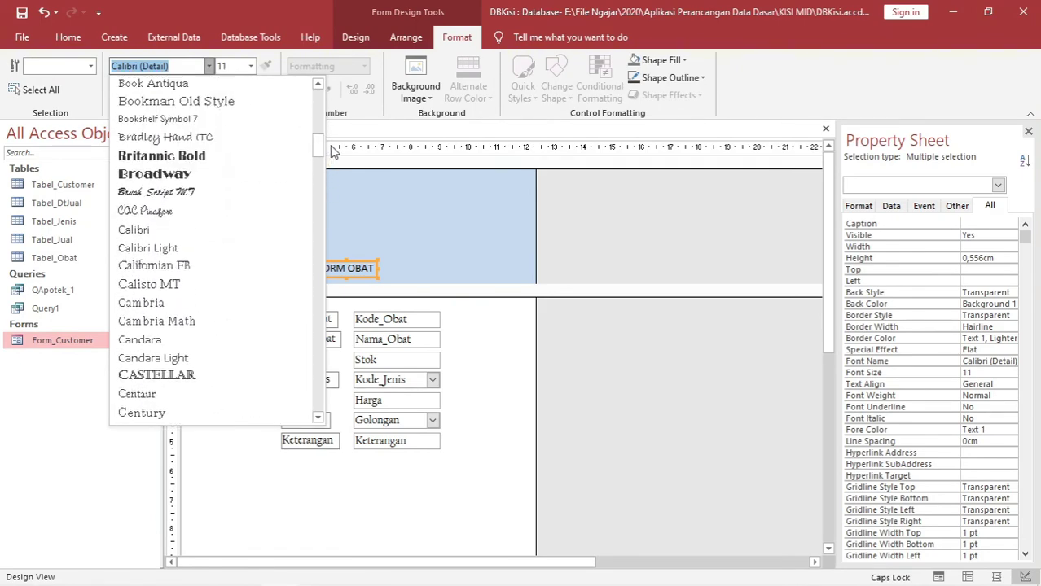
pyautogui.click(199, 263)
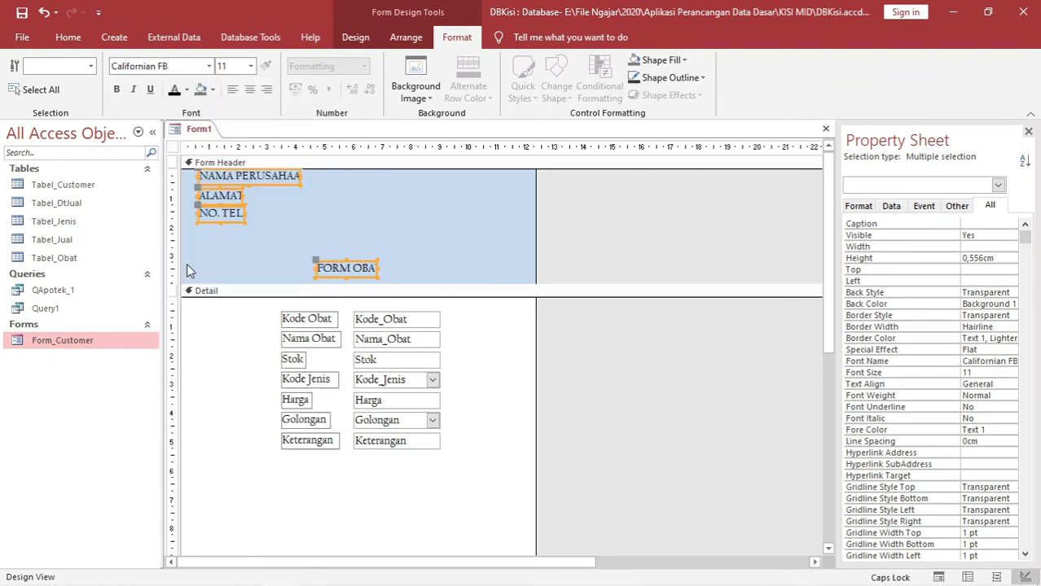
# Widen the NAMA PERUSAHAAN label to about 5 cm and preview the form in Form View.
pyautogui.click(283, 220)
pyautogui.click(298, 176)
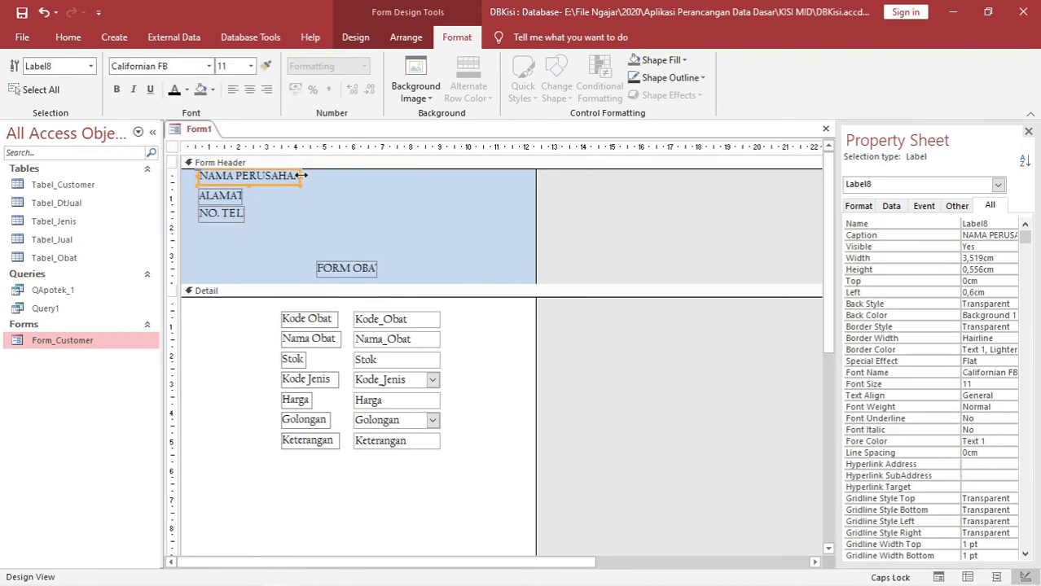
pyautogui.moveTo(302, 176); pyautogui.dragTo(345, 176)
pyautogui.click(283, 216)
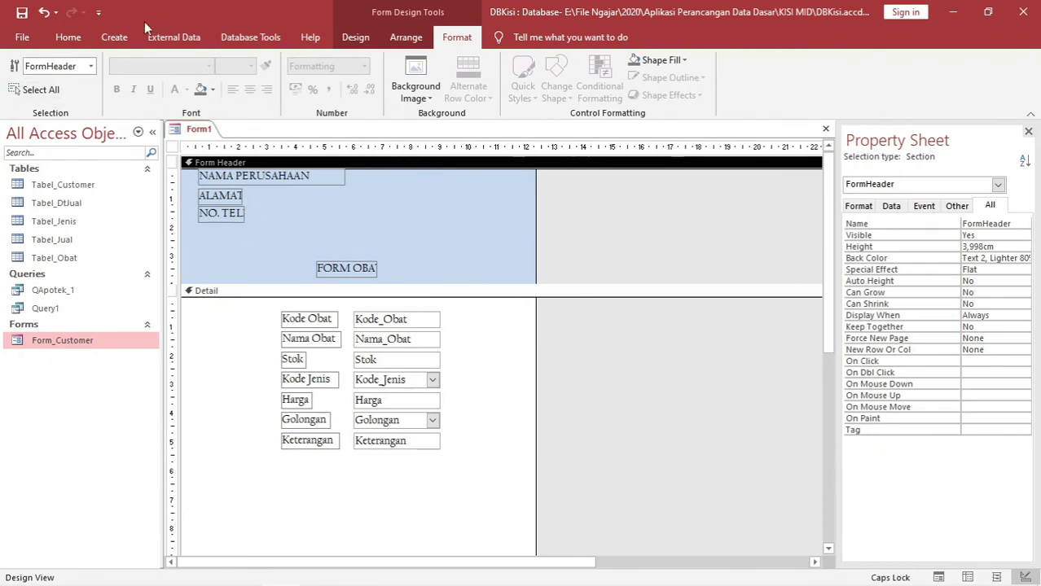
pyautogui.click(67, 37)
pyautogui.click(10, 65)
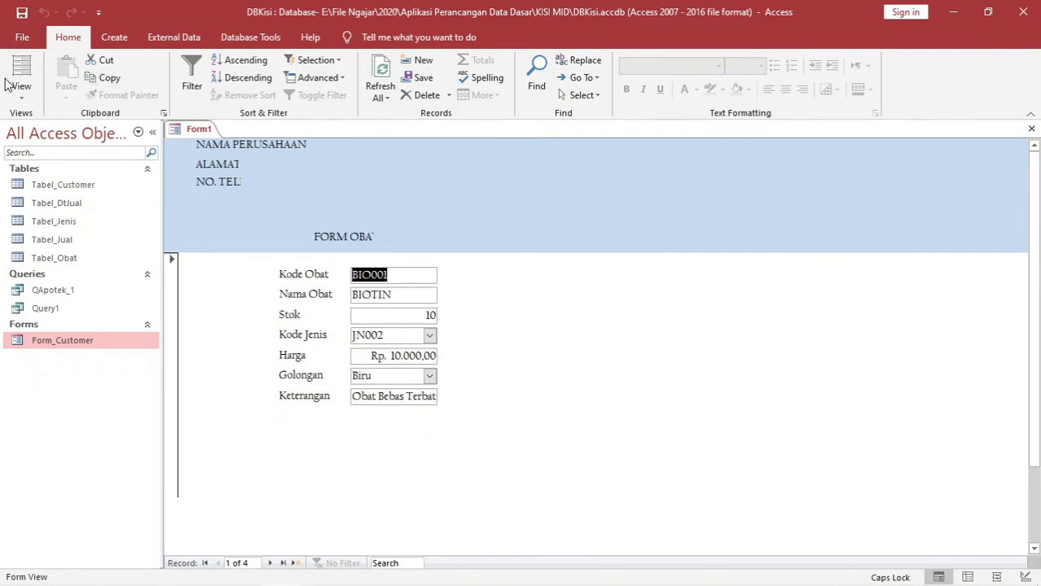
# Return to Design View and widen the ALAMAT label to about 3.7 cm, NO. TELP to about 3.9 cm and FORM OBAT to about 2.8 cm.
pyautogui.click(23, 88)
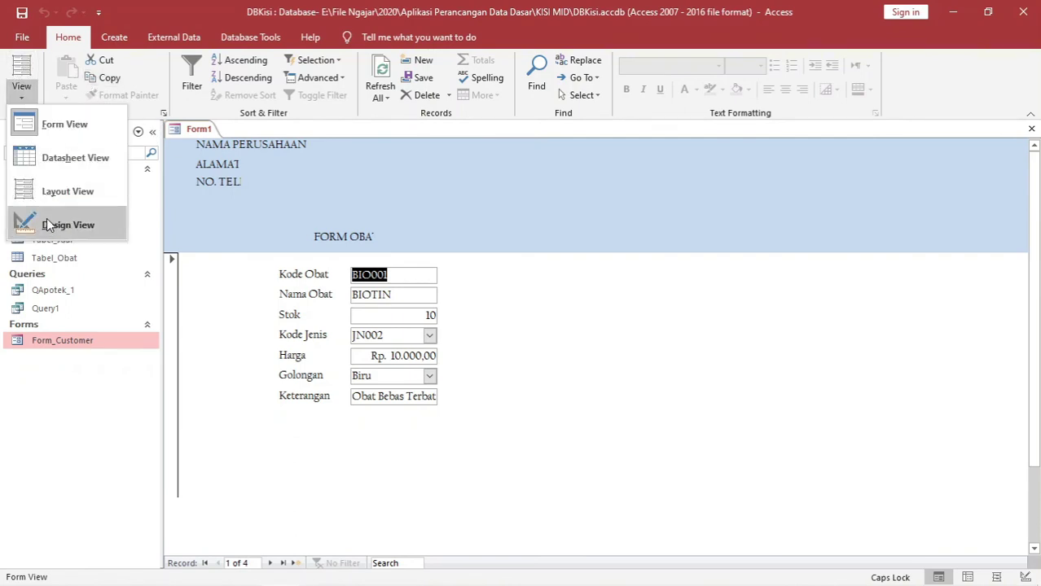
pyautogui.click(46, 221)
pyautogui.click(235, 197)
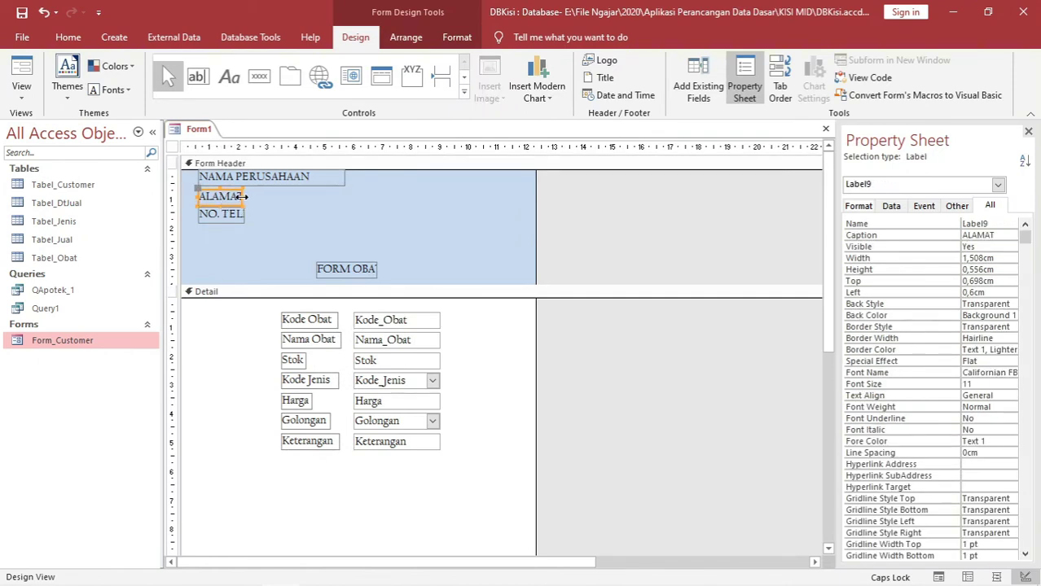
pyautogui.moveTo(242, 197); pyautogui.dragTo(304, 200)
pyautogui.click(236, 215)
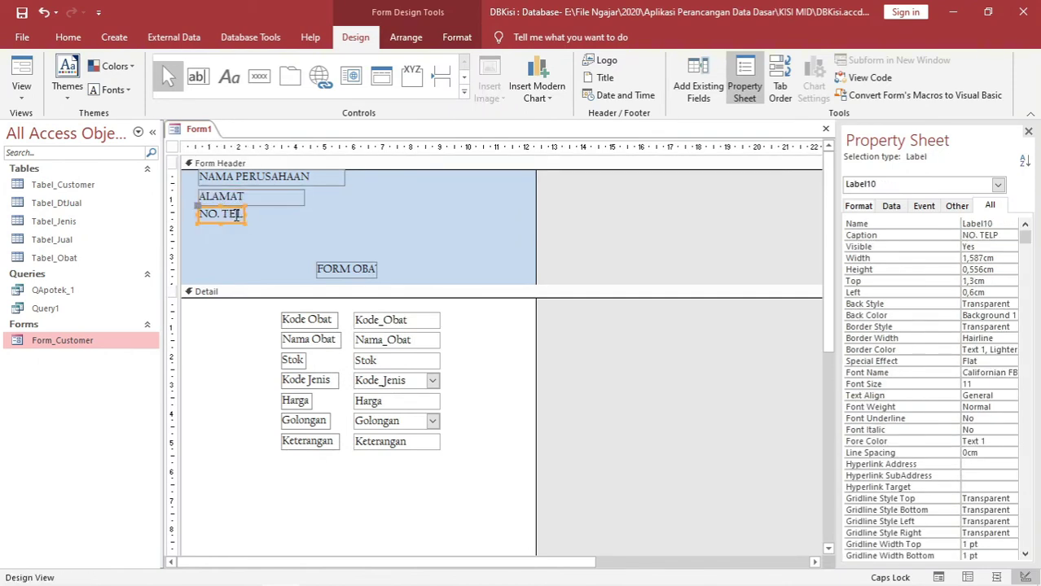
pyautogui.moveTo(244, 214); pyautogui.dragTo(311, 220)
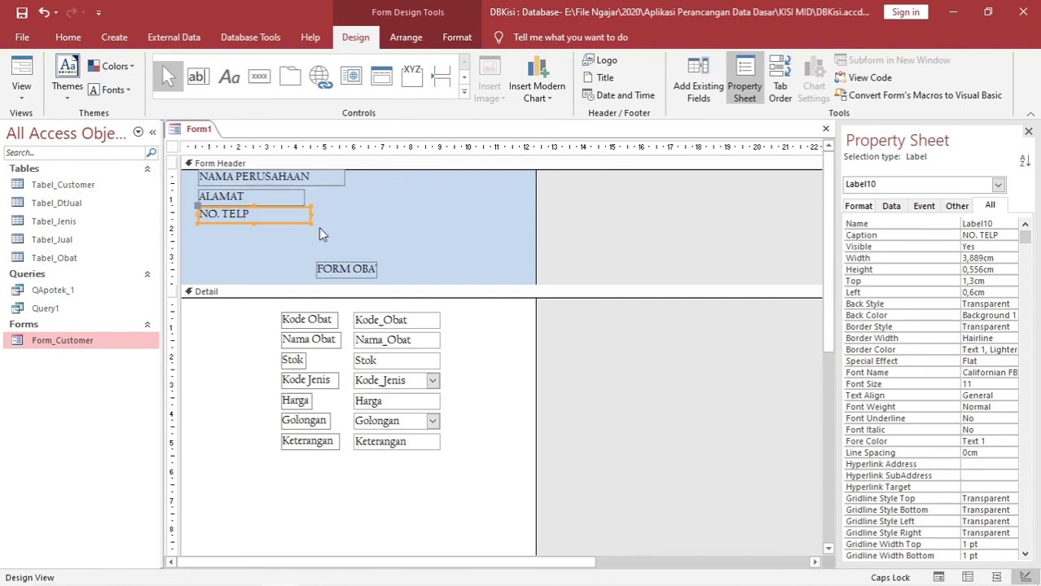
pyautogui.click(351, 274)
pyautogui.moveTo(377, 272); pyautogui.dragTo(395, 270)
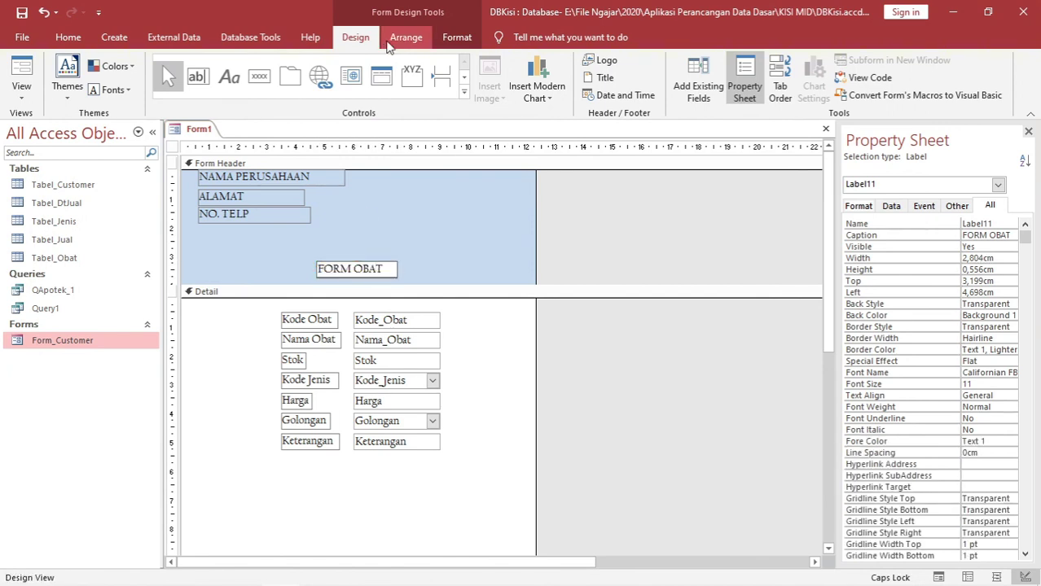
# Centre the text of the FORM OBAT label.
pyautogui.click(458, 37)
pyautogui.click(249, 88)
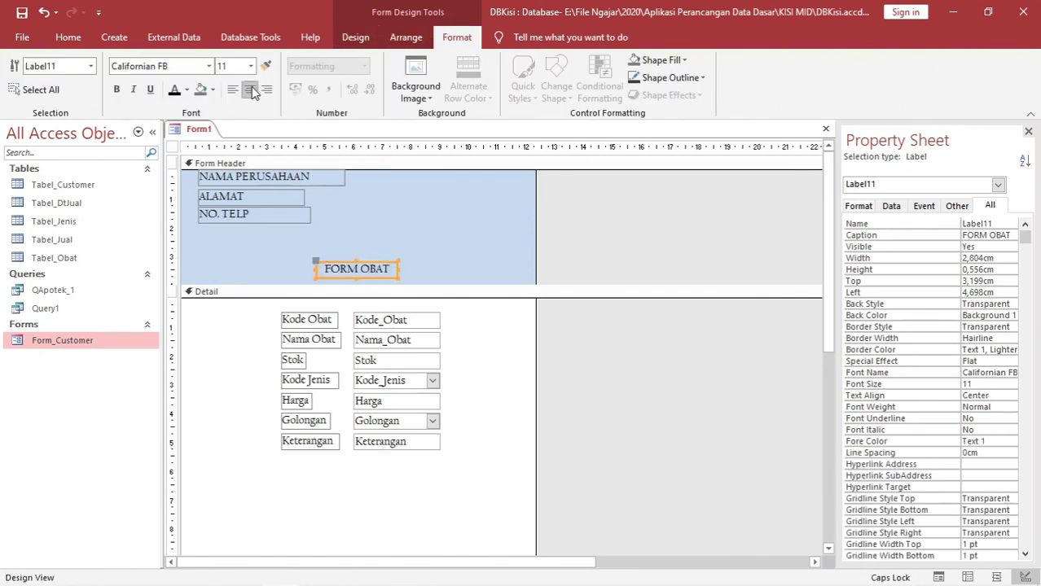
pyautogui.click(367, 217)
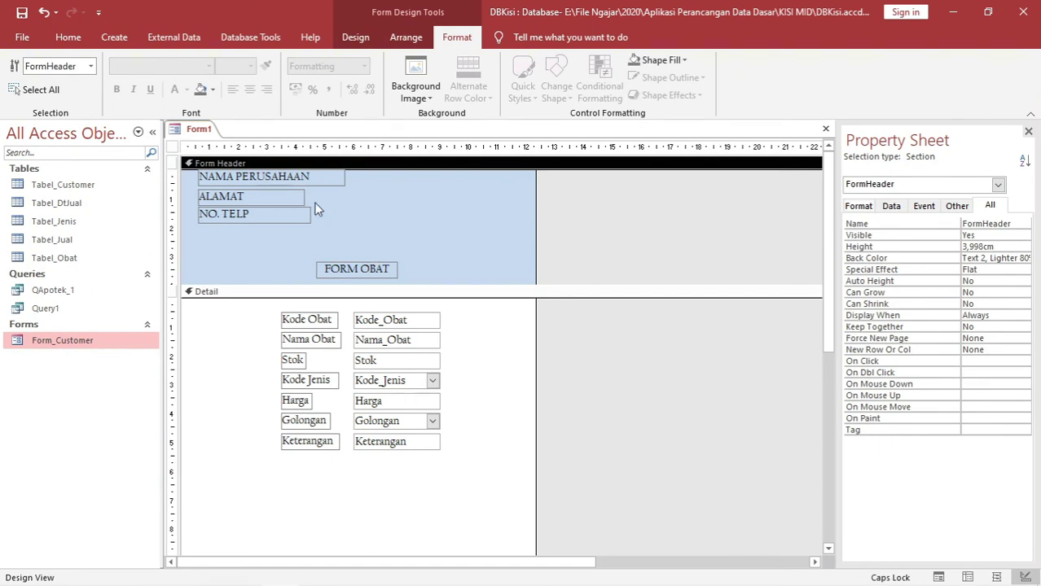
# Nudge the ALAMAT and NO. TELP labels slightly upward together, closer to the NAMA PERUSAHAAN label.
pyautogui.moveTo(303, 243); pyautogui.dragTo(271, 196)
pyautogui.press('Up')
pyautogui.press('Up')
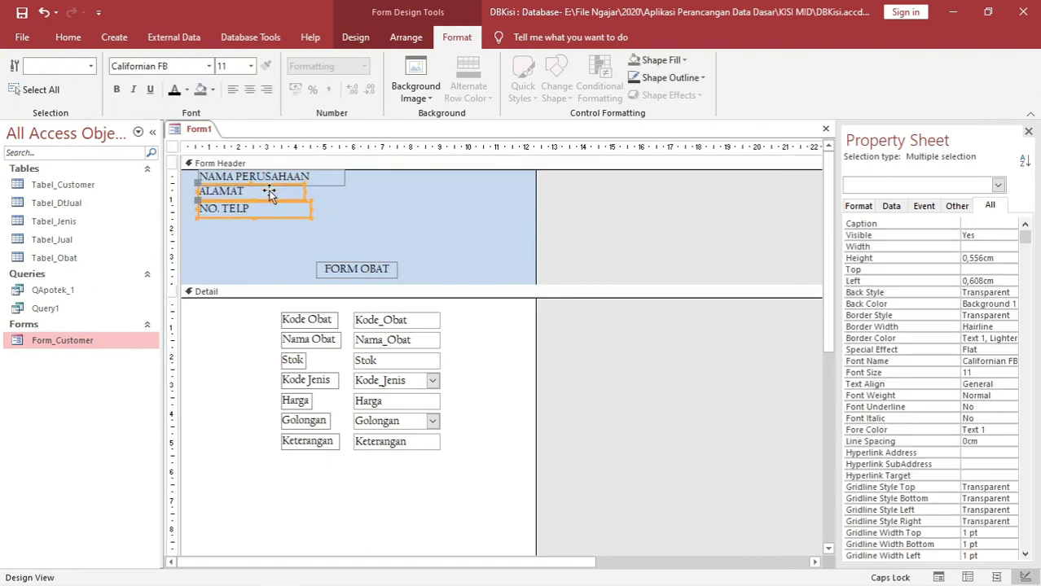
pyautogui.click(333, 200)
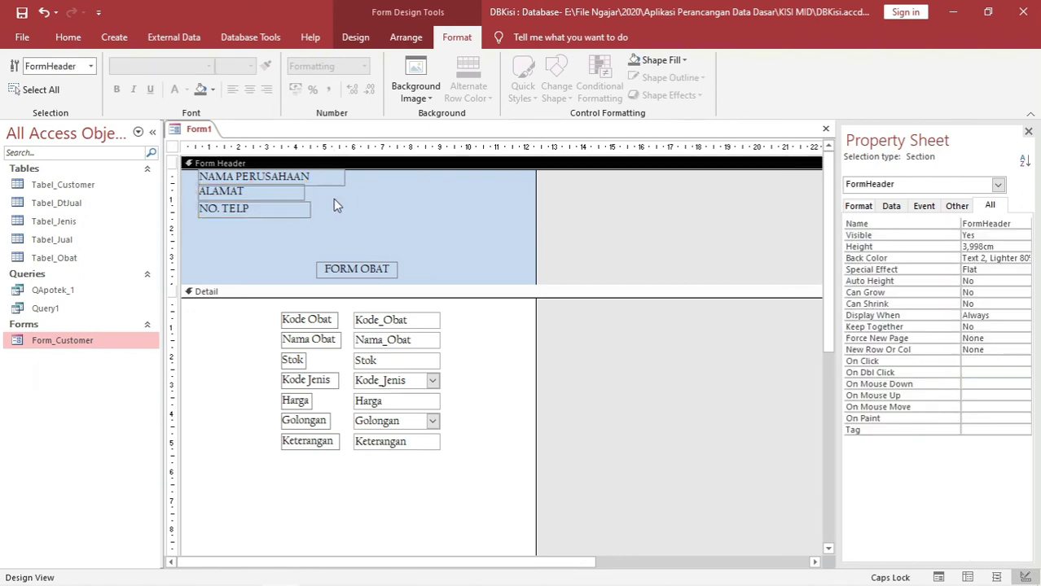
# Insert the kisspng-pharmacy-logo image into the Form Header beside the company labels, about 2.1 by 1.9 cm.
pyautogui.click(359, 36)
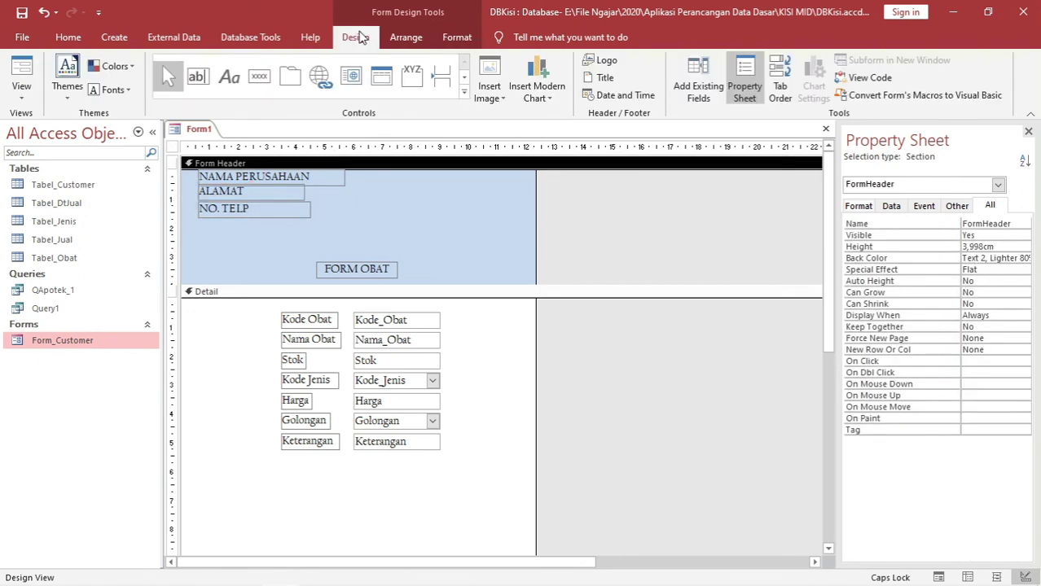
pyautogui.click(488, 76)
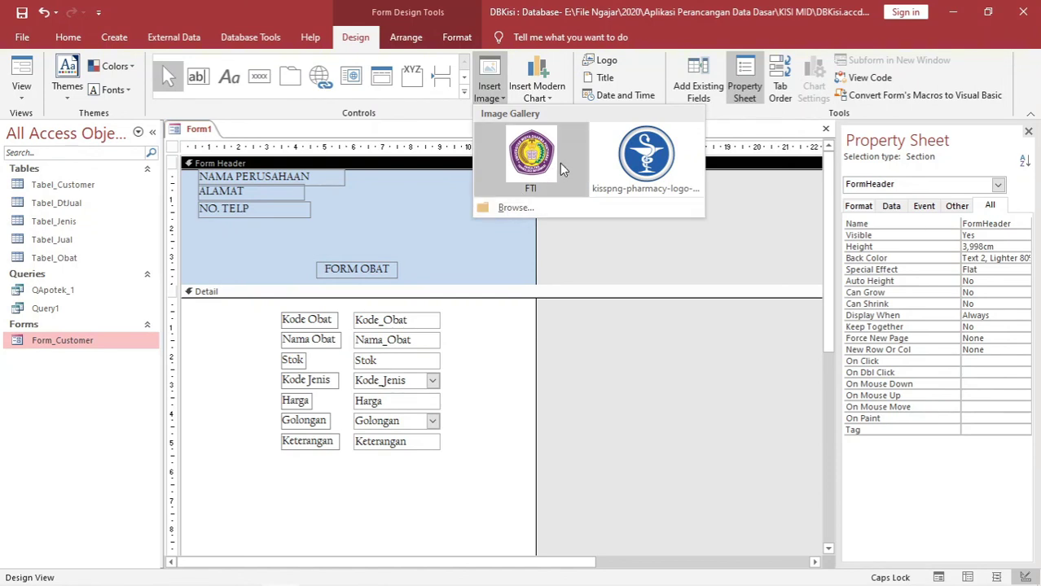
pyautogui.click(645, 158)
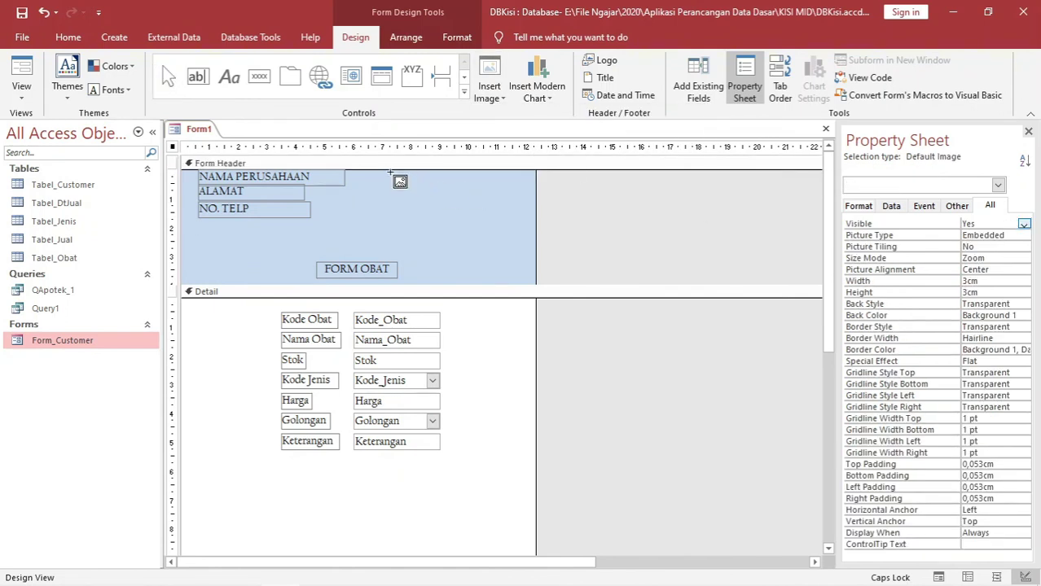
pyautogui.moveTo(391, 173); pyautogui.dragTo(449, 226)
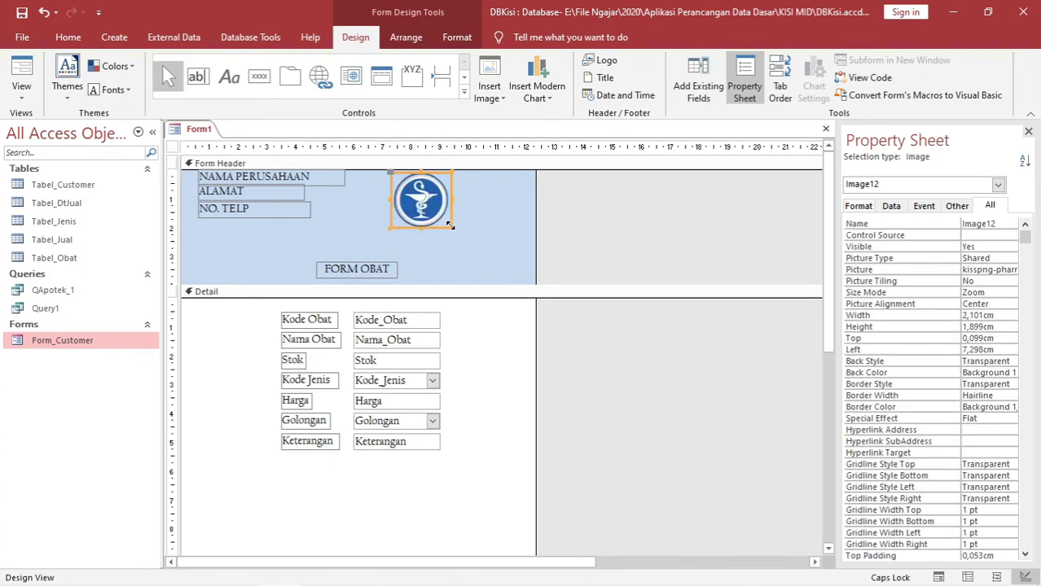
pyautogui.click(470, 212)
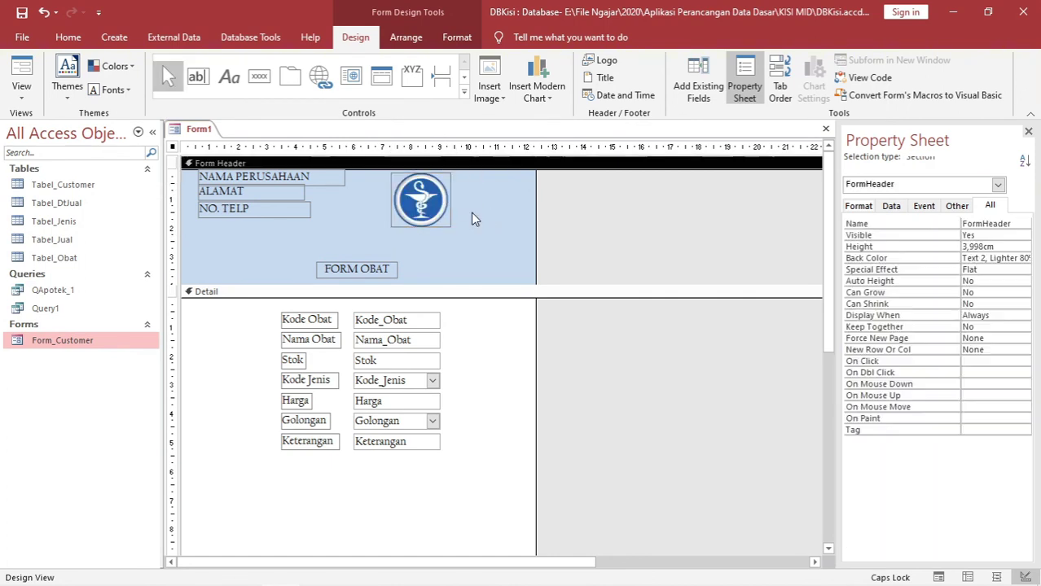
# Shift the three company labels about 1.6 cm right and place the logo in the header's upper-left corner, sized about 2 by 1.8 cm.
pyautogui.moveTo(324, 229); pyautogui.dragTo(216, 179)
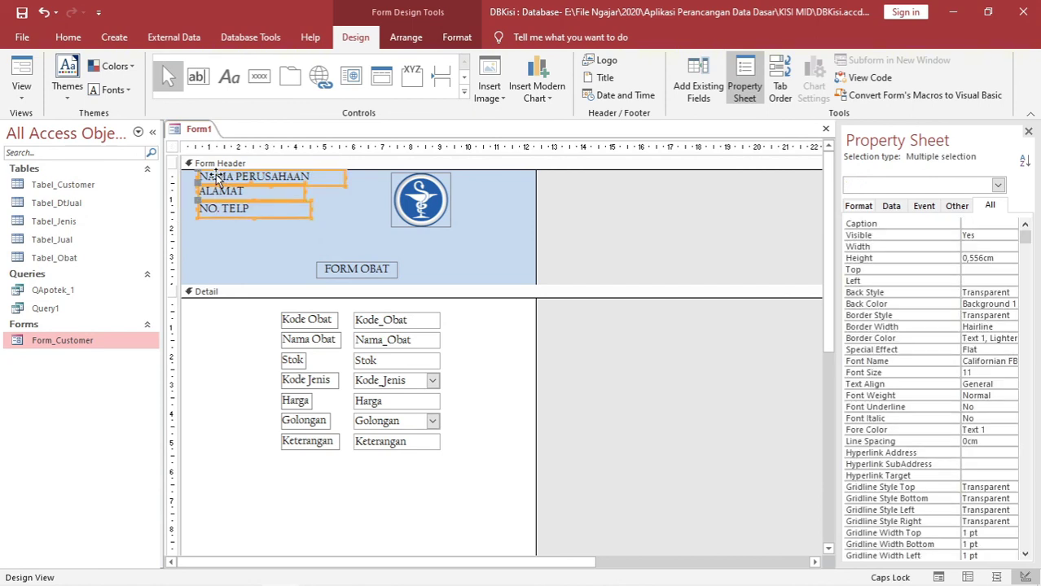
pyautogui.press('Right')
pyautogui.press('Right')
pyautogui.press('Right')
pyautogui.press('Right')
pyautogui.press('Right')
pyautogui.press('Right')
pyautogui.press('Right')
pyautogui.press('Right')
pyautogui.press('Right')
pyautogui.press('Right')
pyautogui.press('Right')
pyautogui.press('Right')
pyautogui.press('Right')
pyautogui.press('Right')
pyautogui.press('Right')
pyautogui.press('Right')
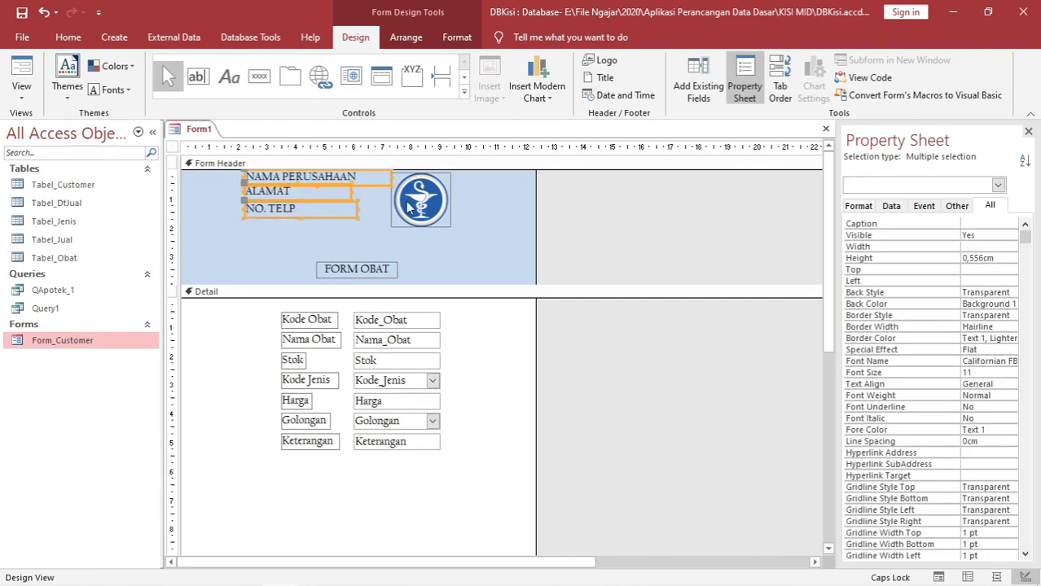
pyautogui.moveTo(410, 208); pyautogui.dragTo(243, 223)
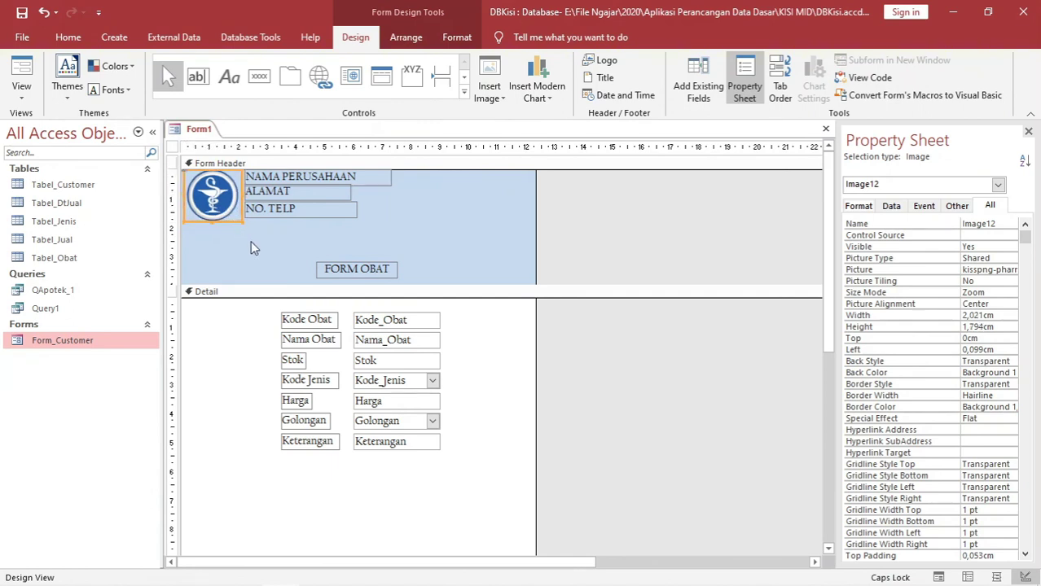
pyautogui.click(252, 241)
# Make all four Form Header labels bold and preview the form in Form View.
pyautogui.moveTo(419, 273); pyautogui.dragTo(259, 171)
pyautogui.hotkey('ctrl', 'b')
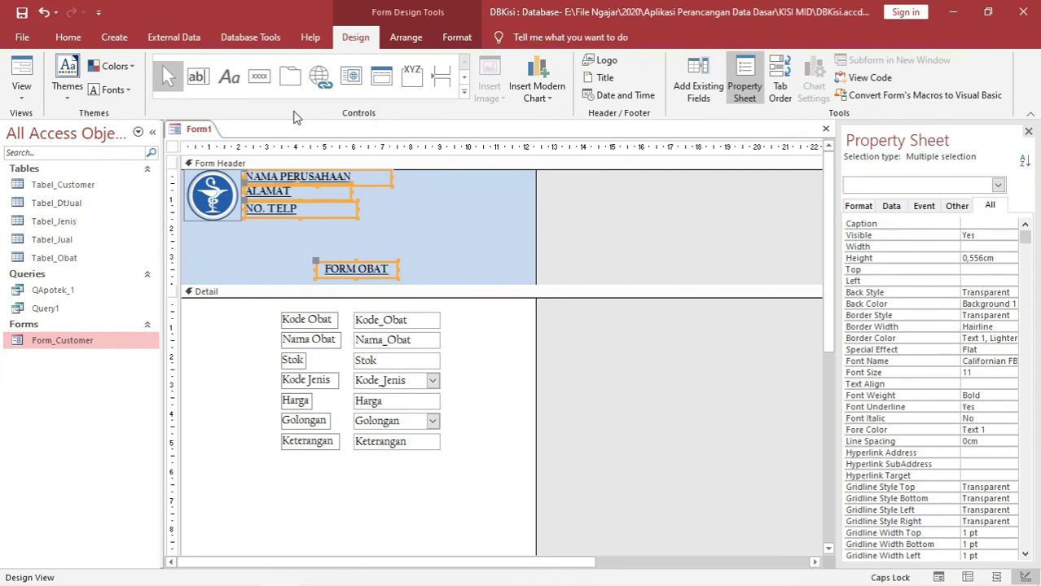
pyautogui.click(296, 163)
pyautogui.click(23, 64)
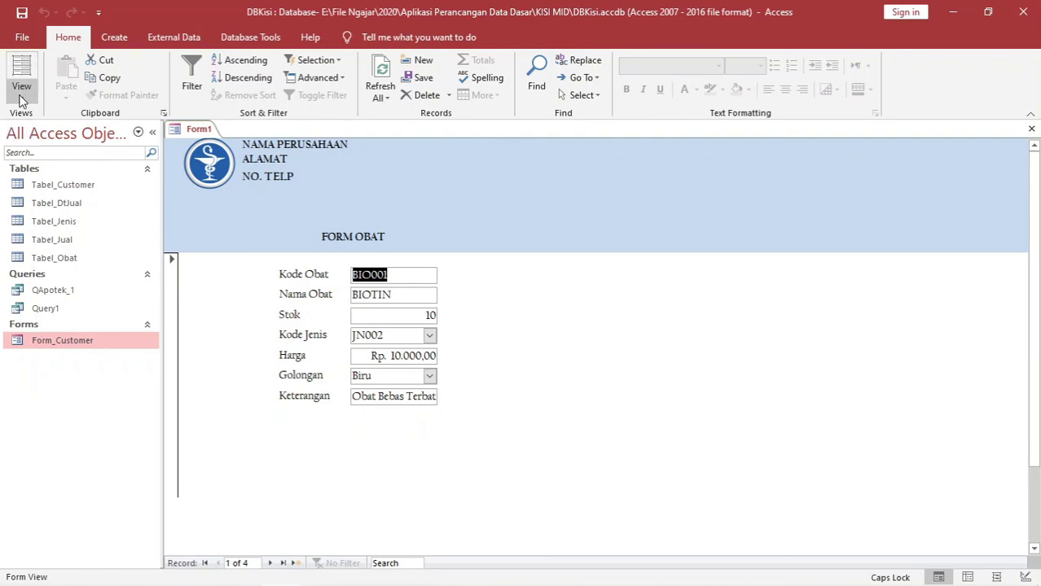
# Return to Design View and move the FORM OBAT label up to about 2.8 cm from the header's top.
pyautogui.click(22, 88)
pyautogui.click(54, 228)
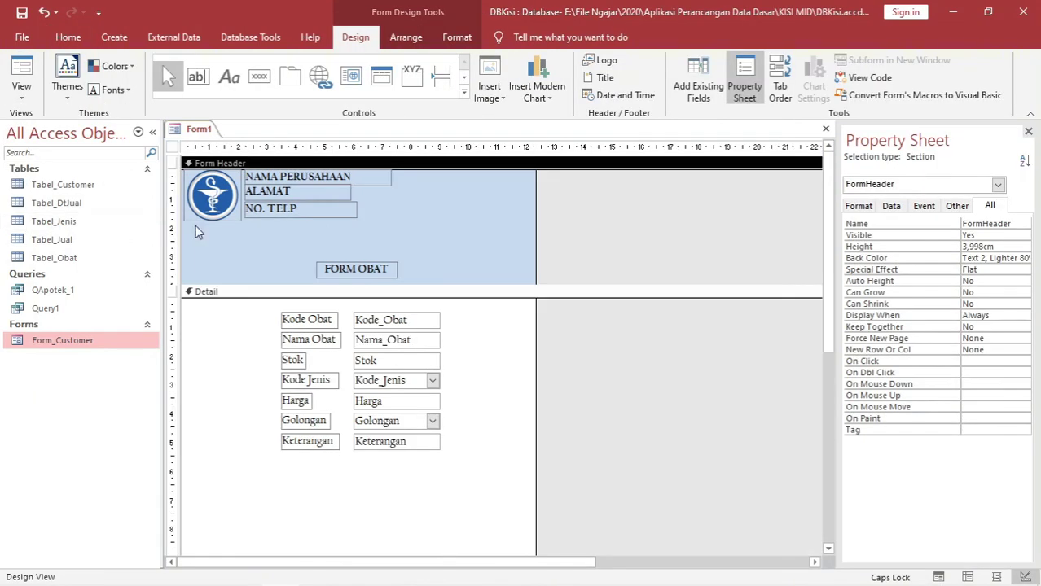
pyautogui.click(358, 269)
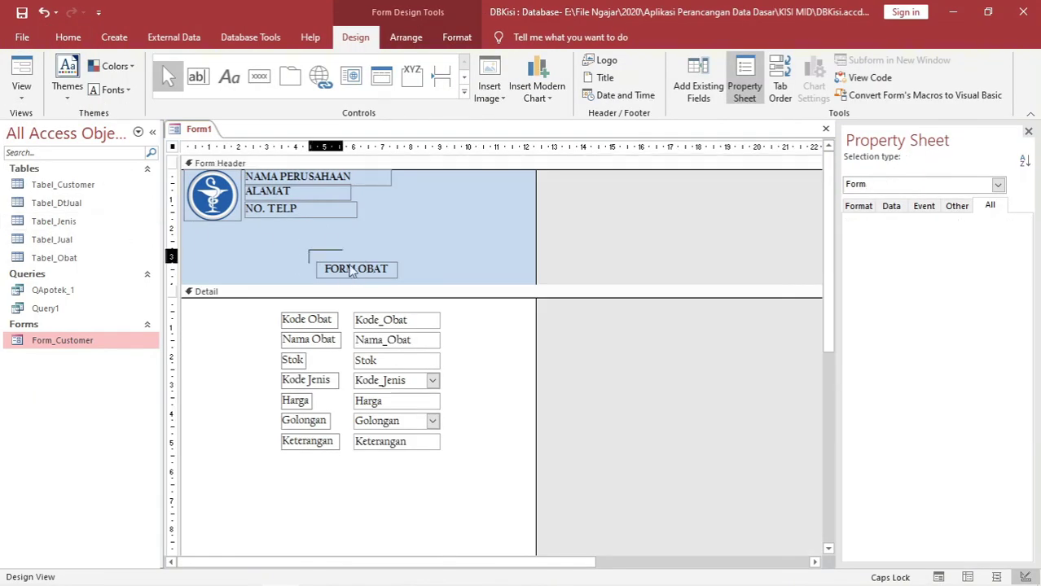
pyautogui.moveTo(390, 279); pyautogui.dragTo(389, 268)
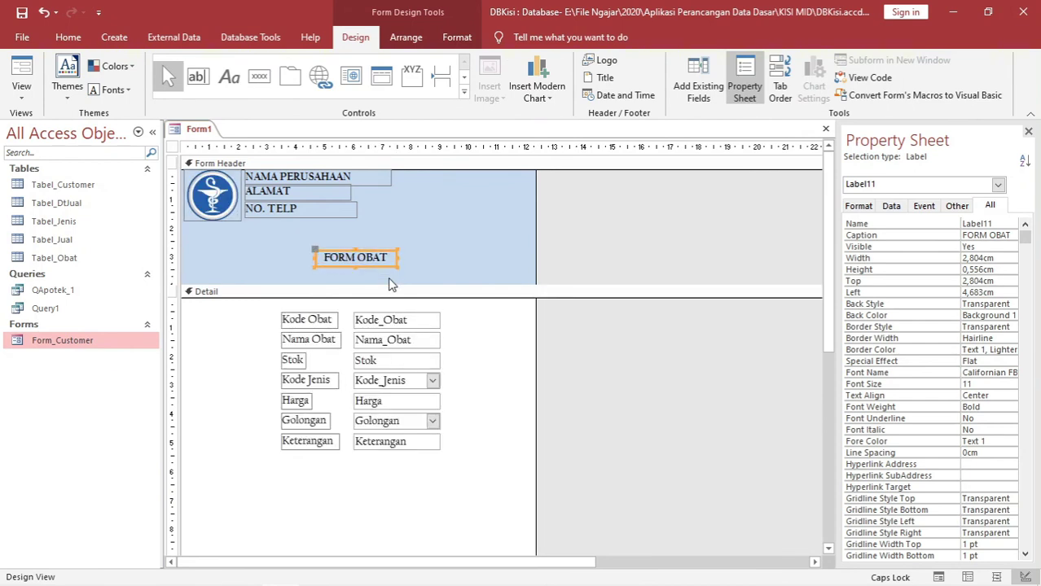